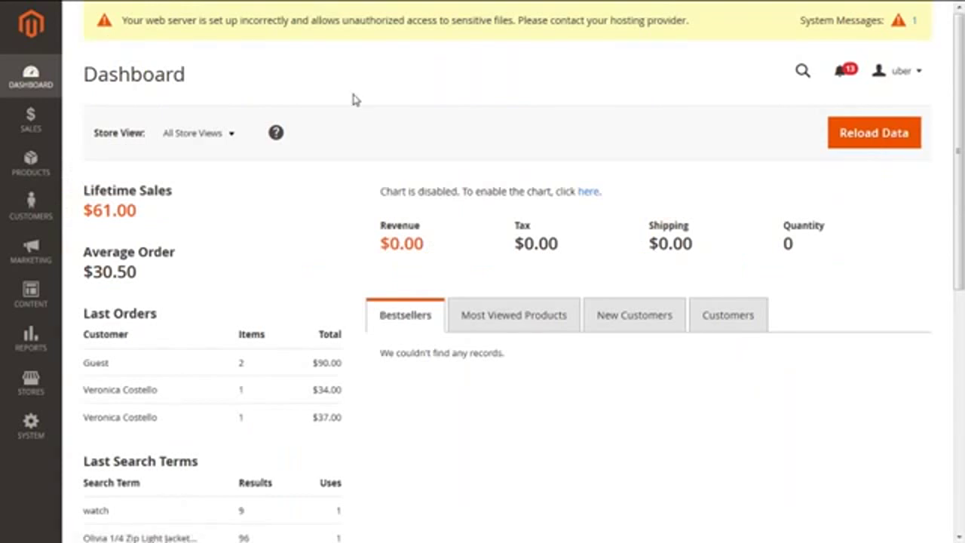
- Start a new catalog price rule from the Marketing promotions
left_click(24, 255)
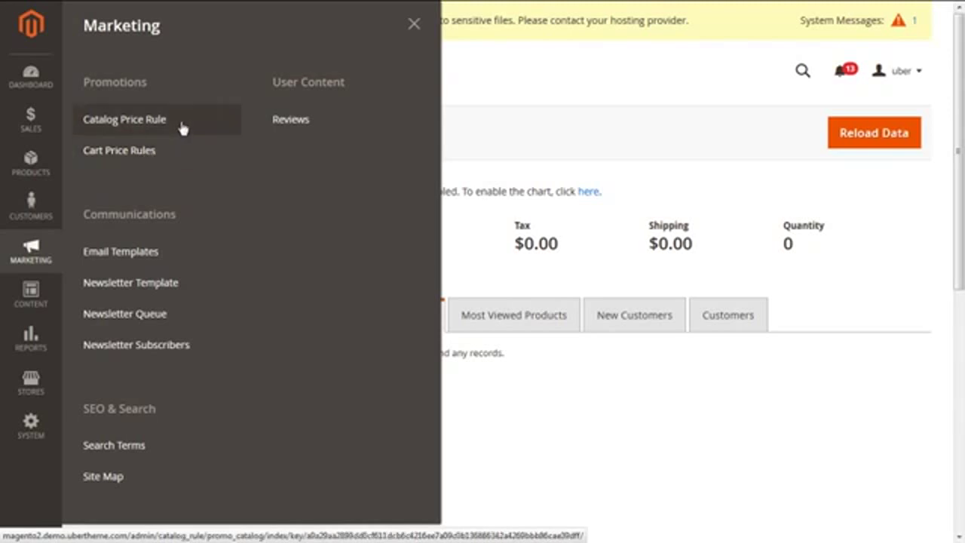
left_click(111, 121)
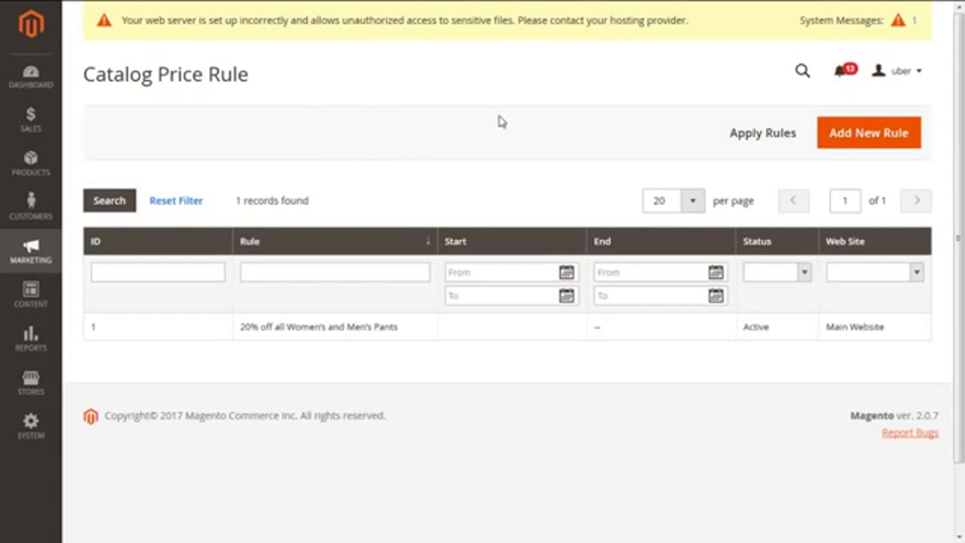
left_click(893, 143)
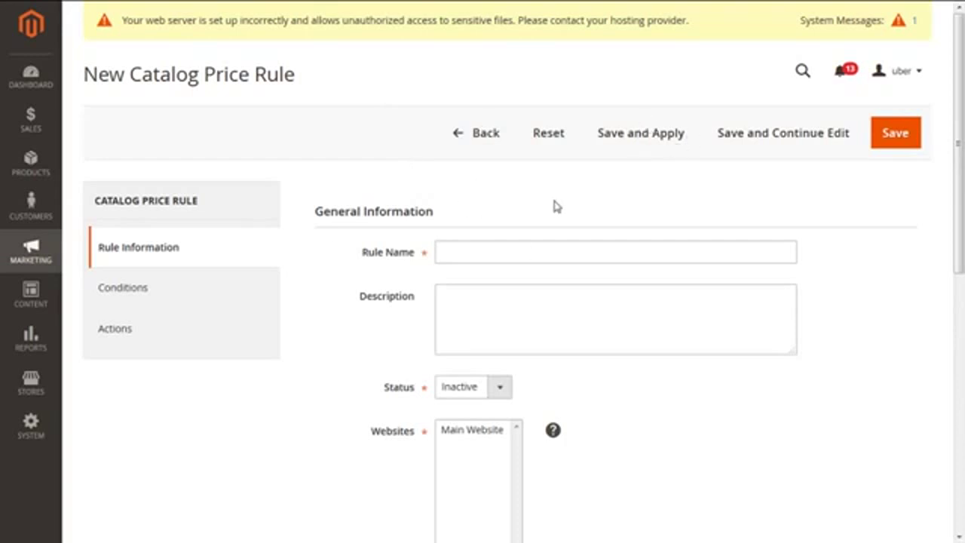
- Name the catalog price rule "10% off all watches products"
left_click_drag(959, 161, 963, 181)
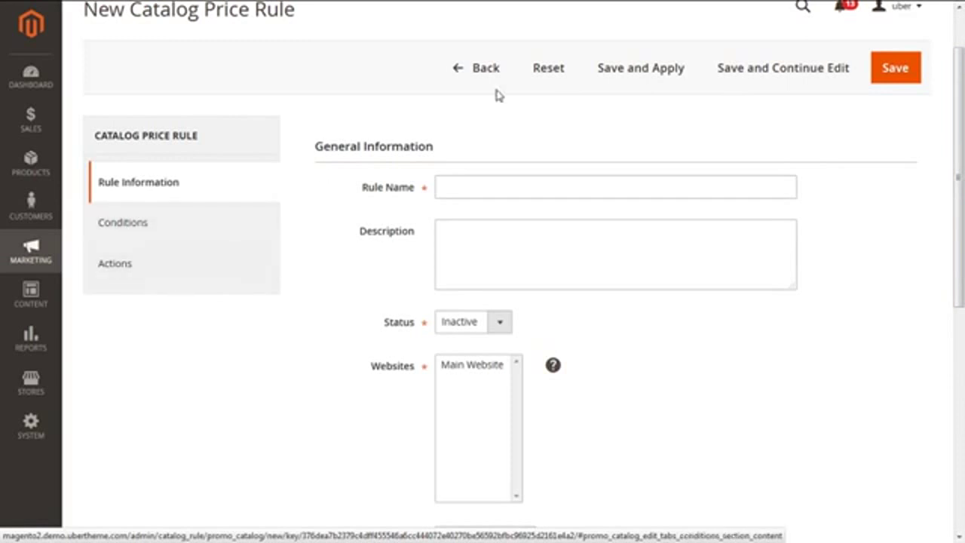
left_click(497, 189)
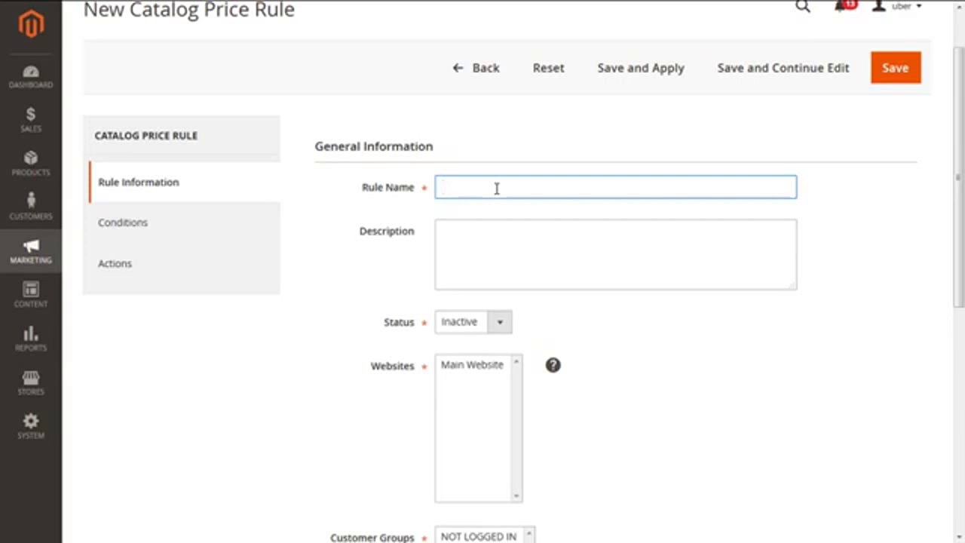
type("1")
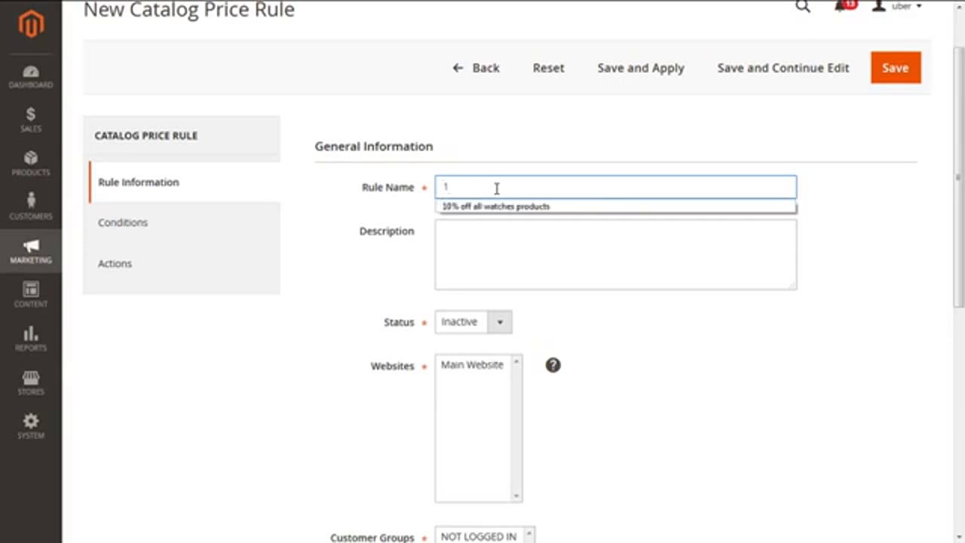
type("0")
left_click(502, 208)
- Enter the rule description "These watches are made of skin-friendly material."
left_click(511, 232)
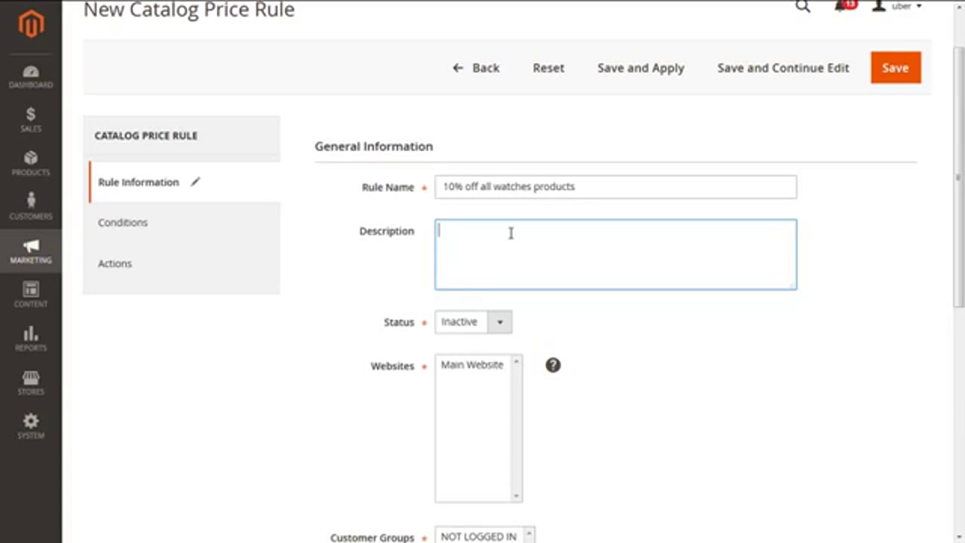
type("These watches are made of ")
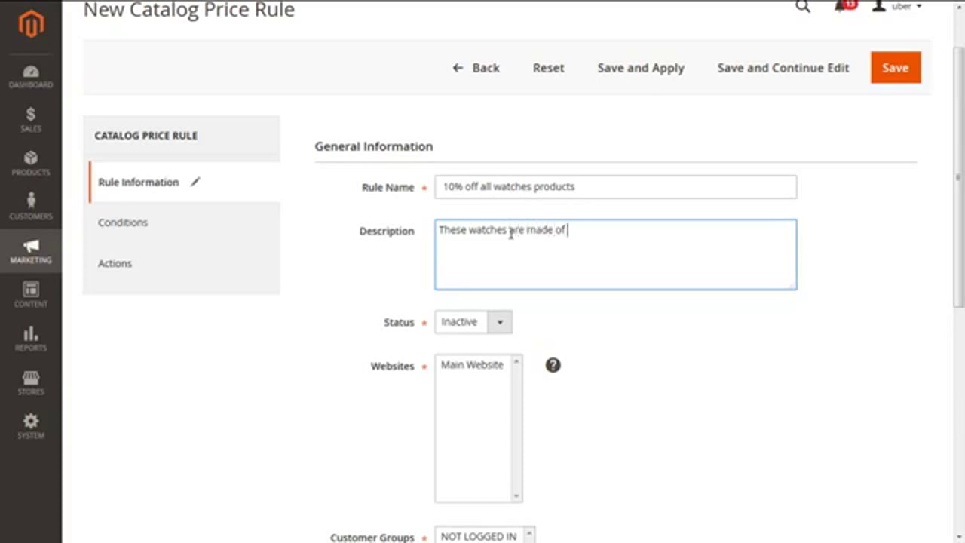
type("skin-friendly ")
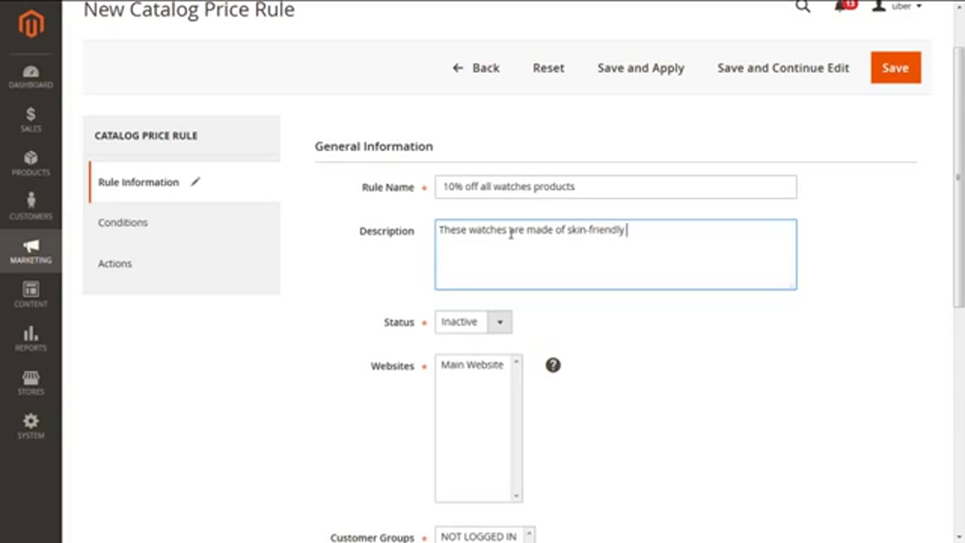
type("material.")
- Set the price rule's status to Active
left_click_drag(963, 197, 962, 256)
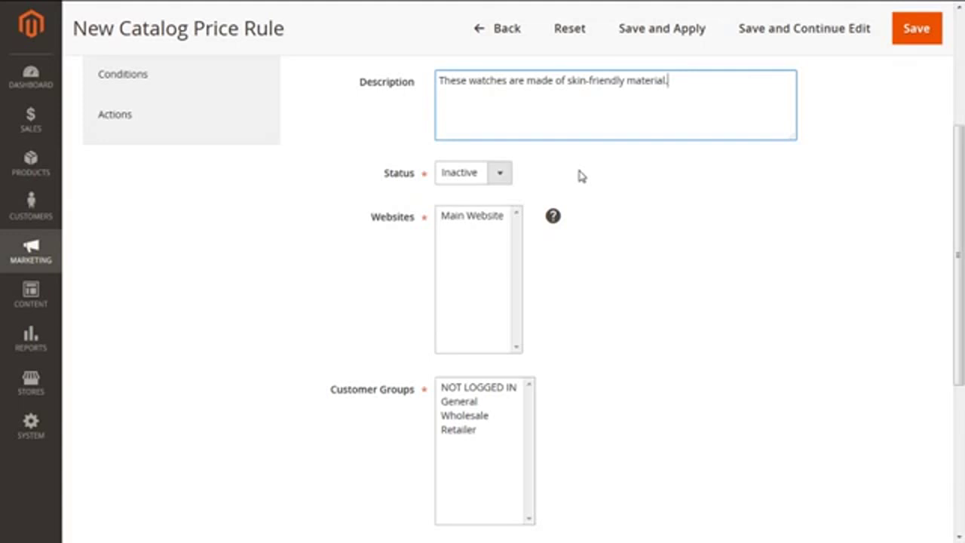
left_click(499, 173)
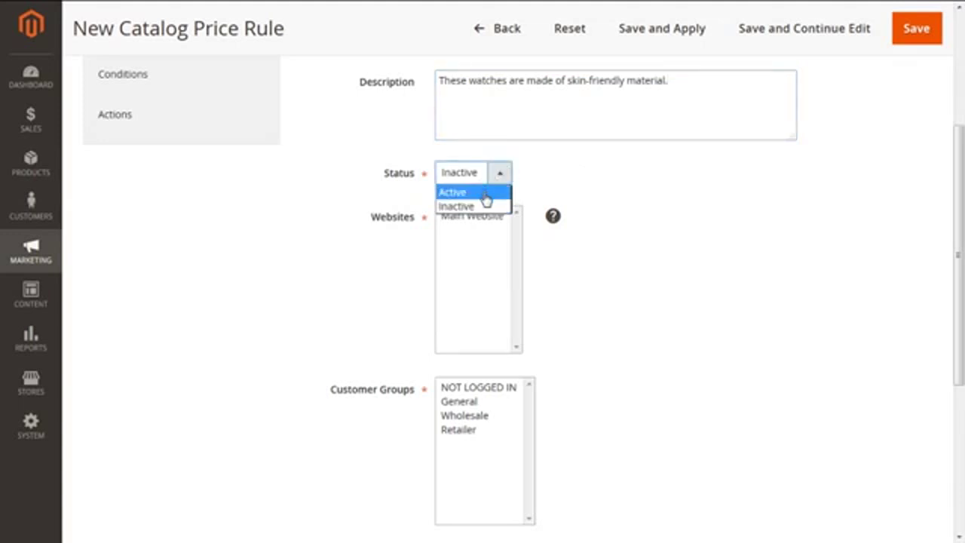
left_click(486, 193)
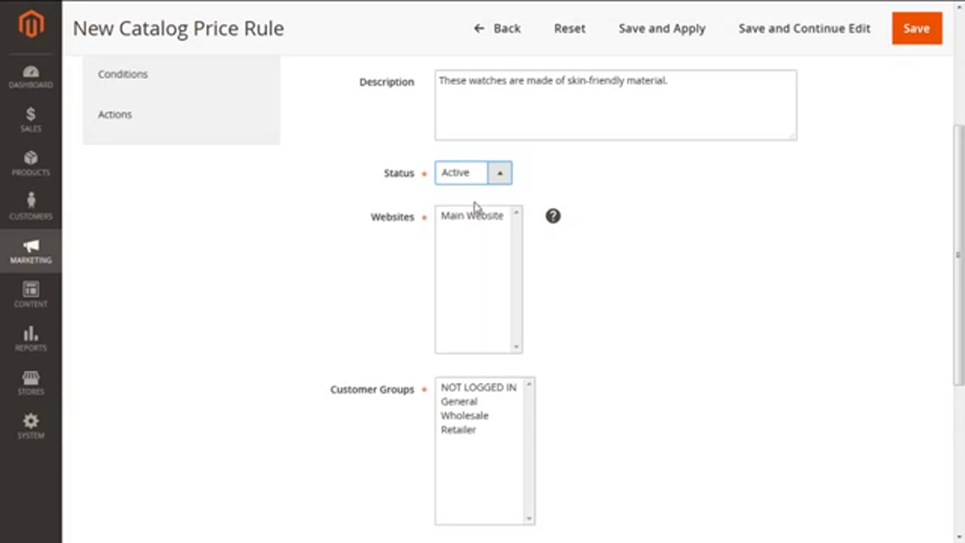
- Assign the rule to Main Website and to the NOT LOGGED IN, General, Wholesale and Retailer customer groups
left_click(474, 217)
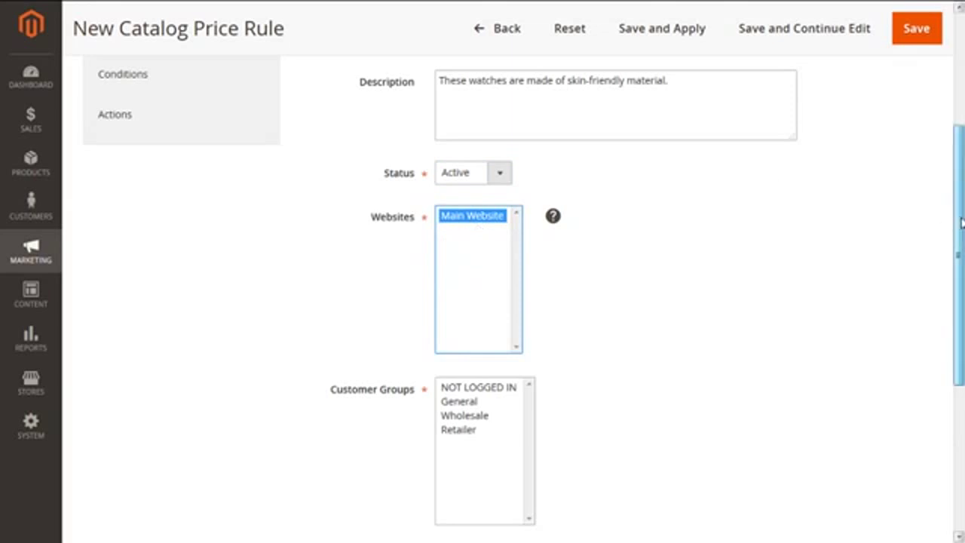
left_click_drag(963, 221, 964, 313)
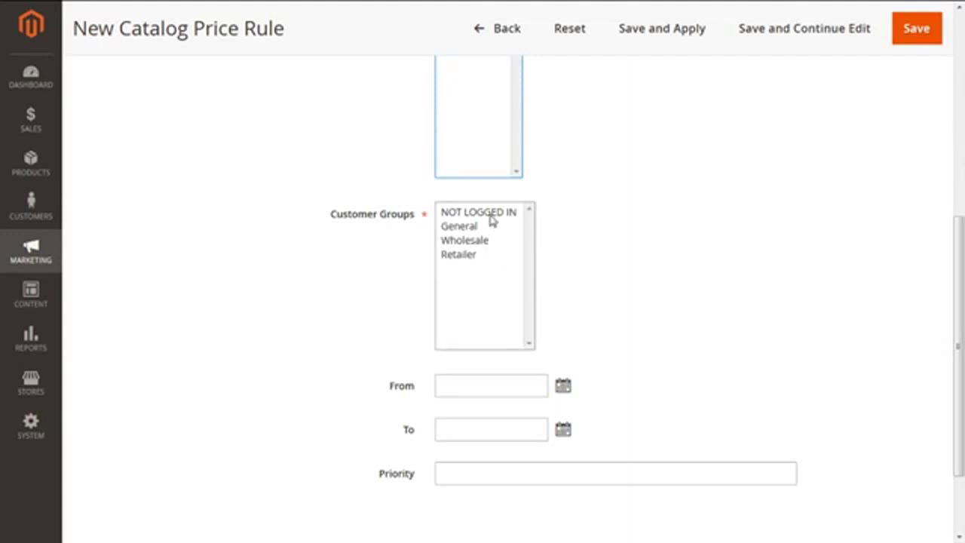
left_click_drag(487, 211, 484, 269)
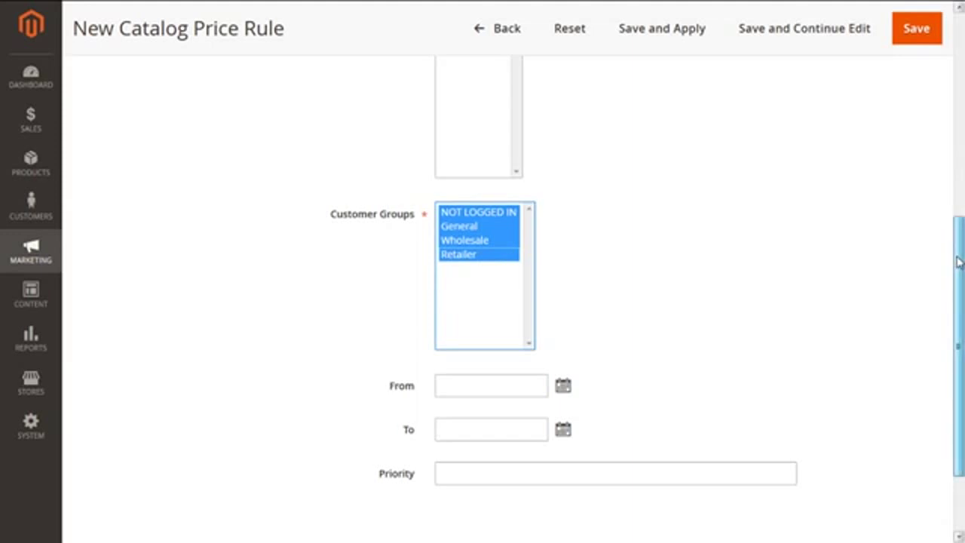
- Set the rule's validity period from 01/6/2017 to 01/12/2017, leaving the priority empty
left_click_drag(964, 205, 964, 315)
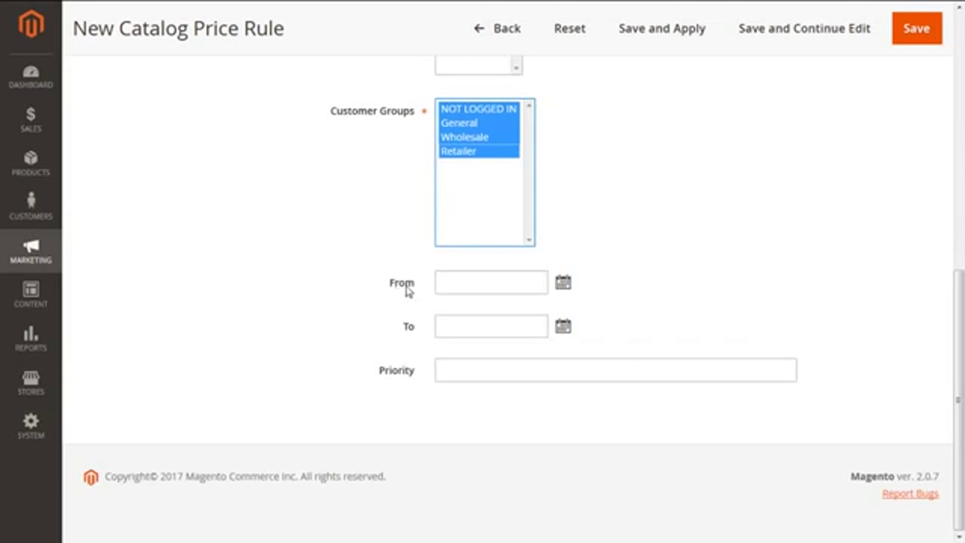
left_click(563, 284)
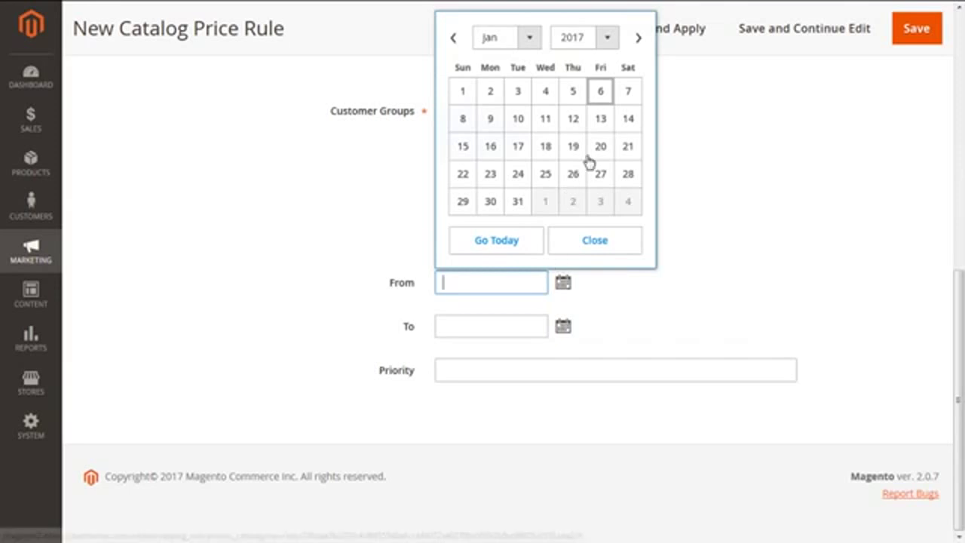
left_click(603, 91)
left_click(563, 328)
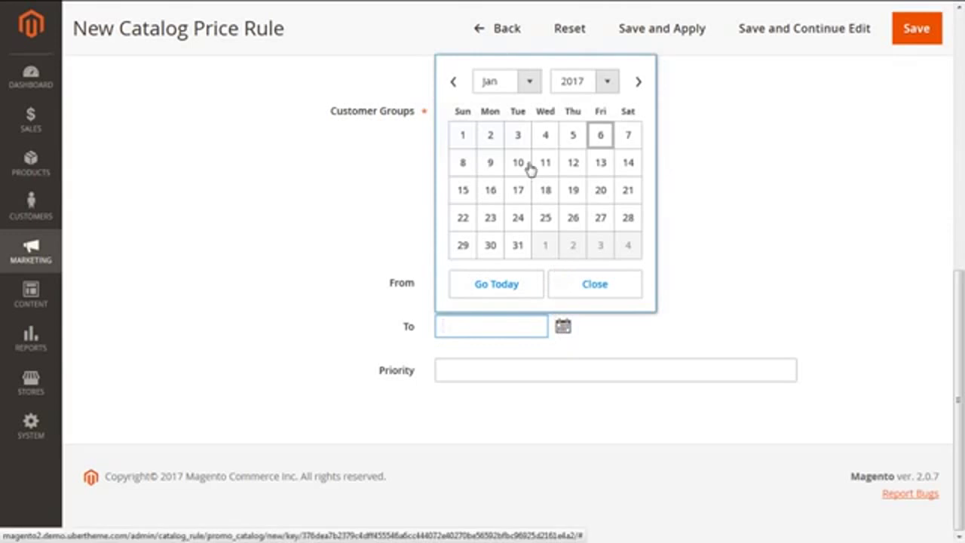
left_click(578, 168)
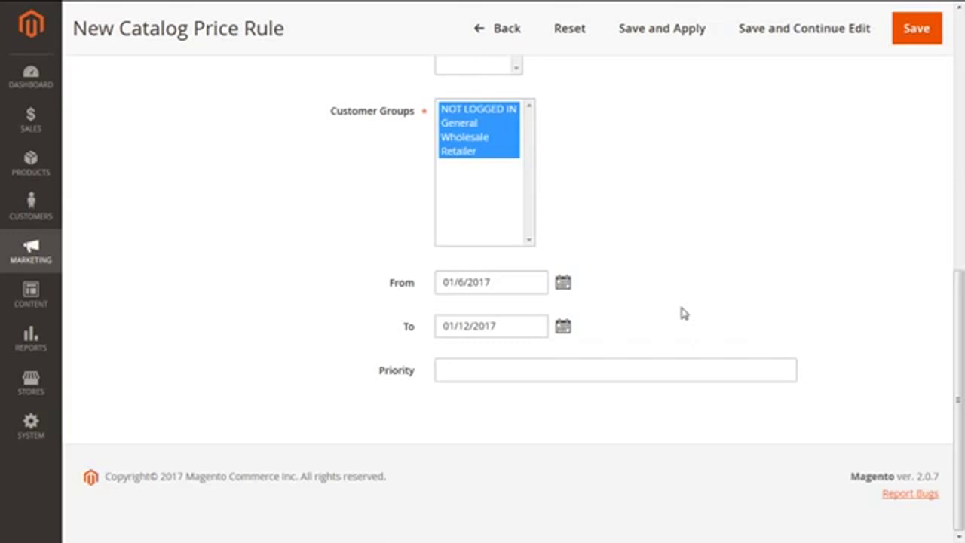
left_click(562, 365)
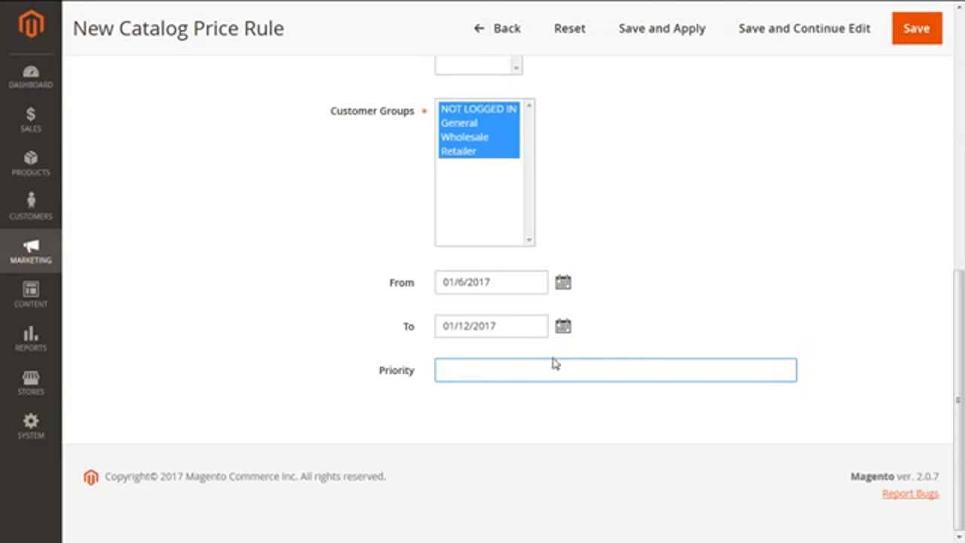
- Open the Conditions section of the new price rule
left_click(964, 176)
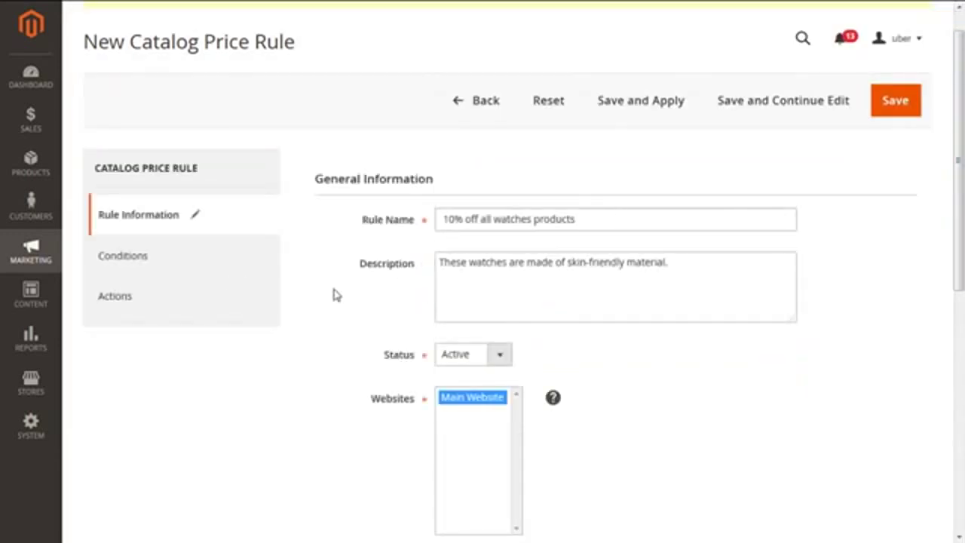
left_click(182, 260)
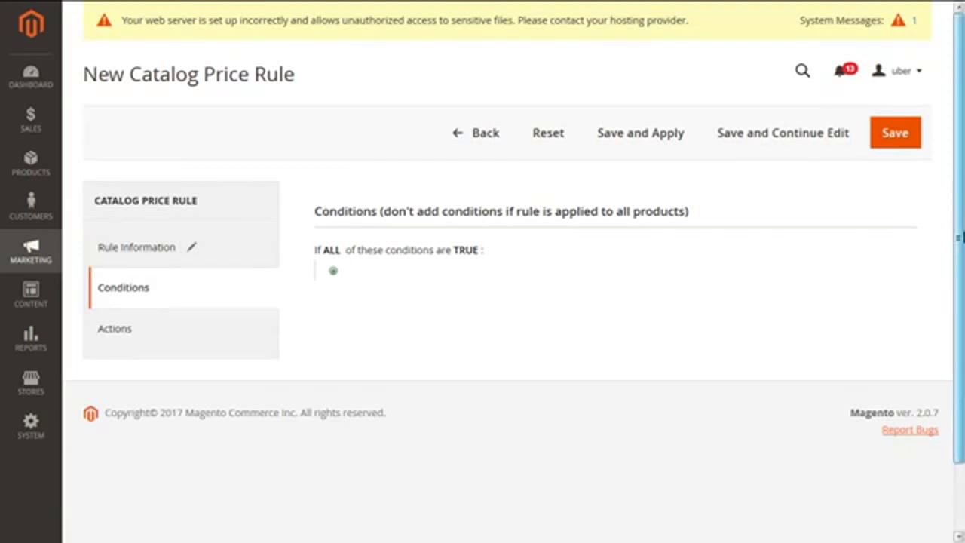
left_click_drag(960, 237, 959, 278)
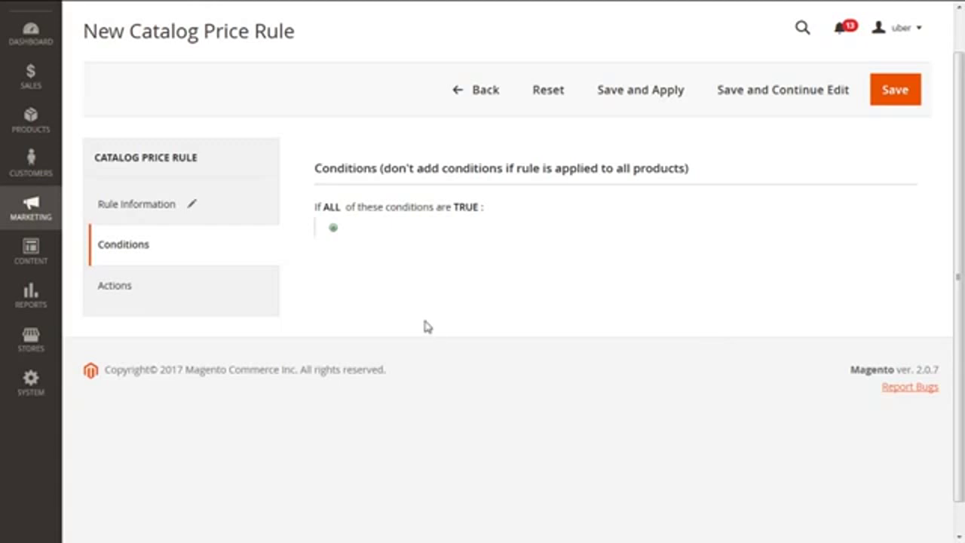
- Examine the available ALL/ANY and TRUE/FALSE options in the rule's condition statement without changing them
left_click(334, 210)
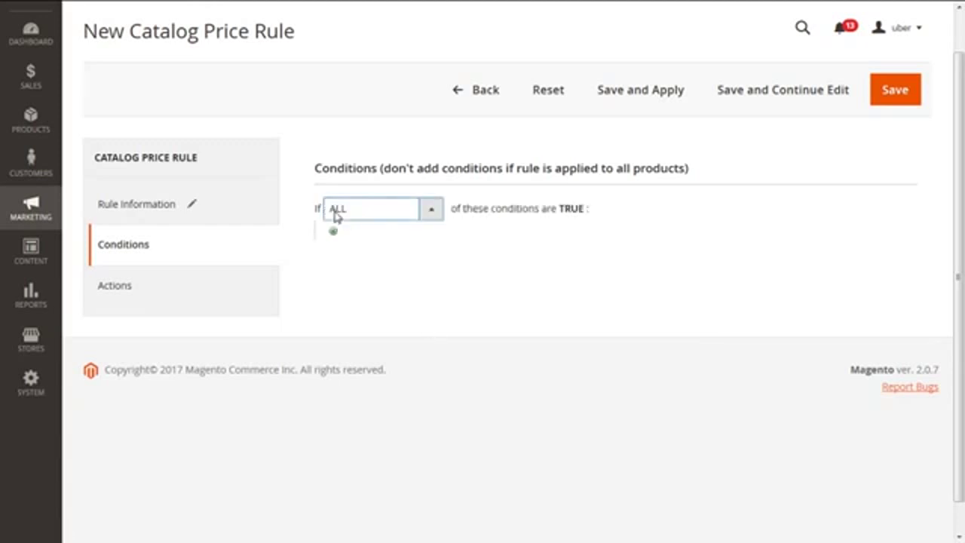
left_click(439, 217)
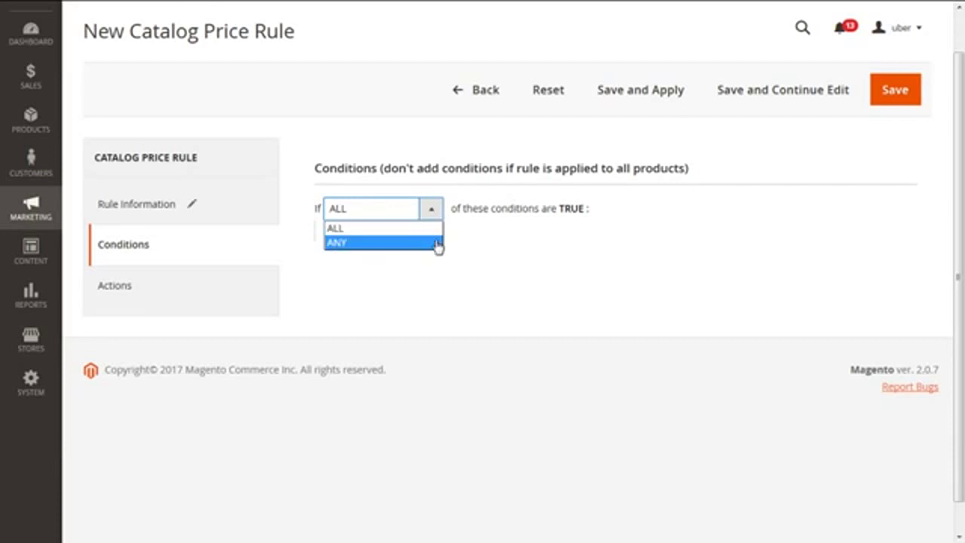
left_click(554, 245)
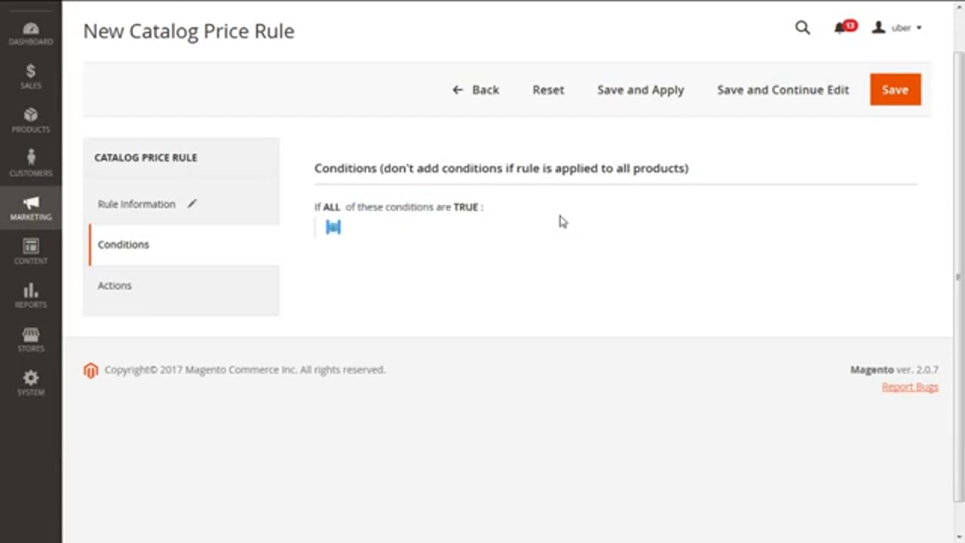
left_click(469, 210)
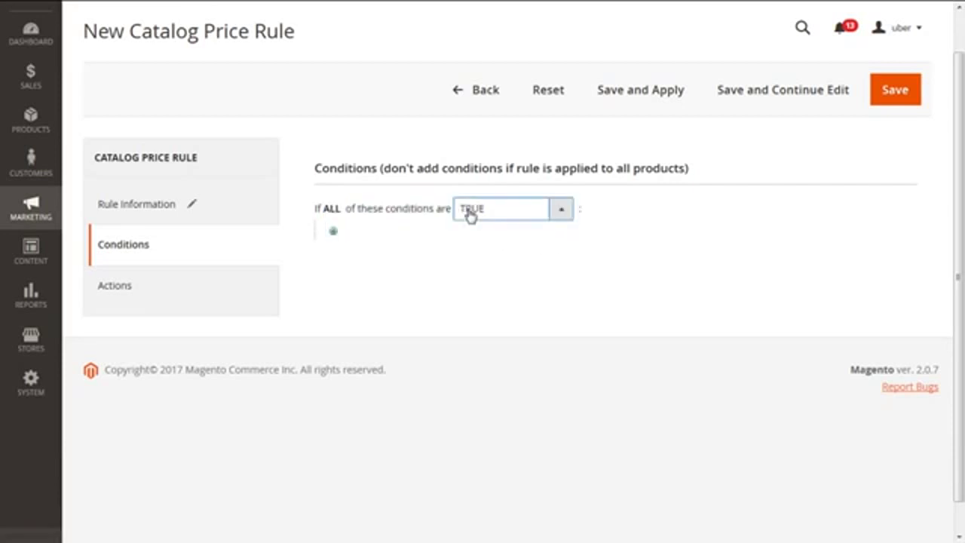
left_click(559, 217)
left_click(559, 218)
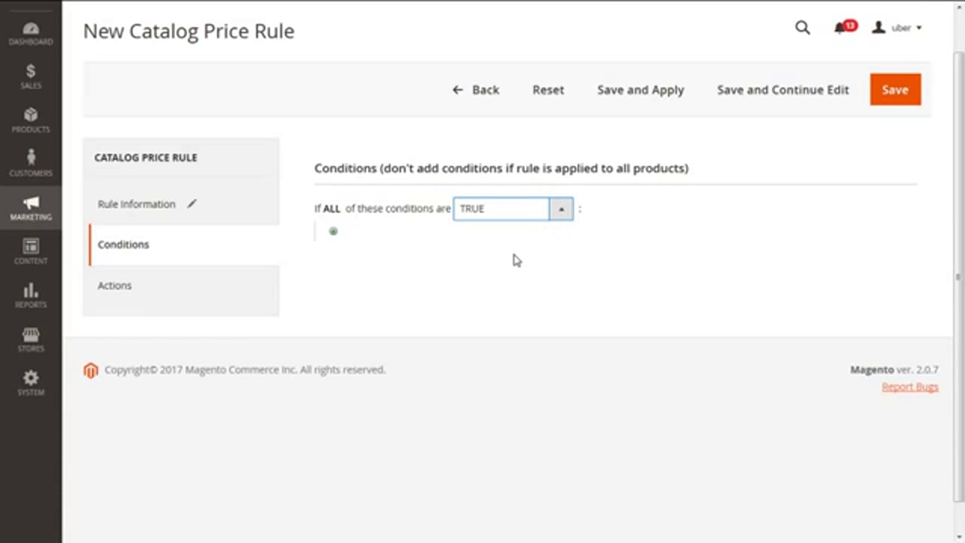
- Set the condition statement to match ANY of the conditions
left_click(336, 212)
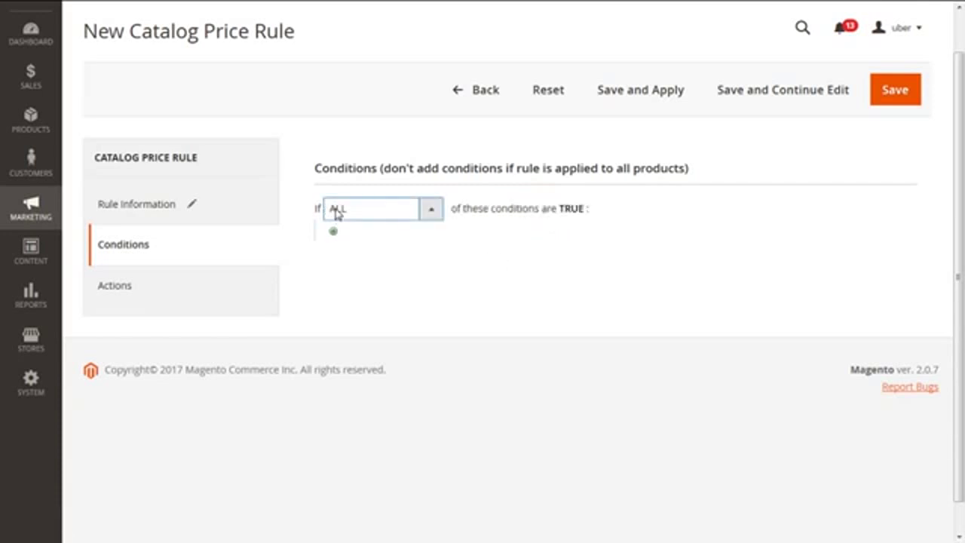
left_click(435, 215)
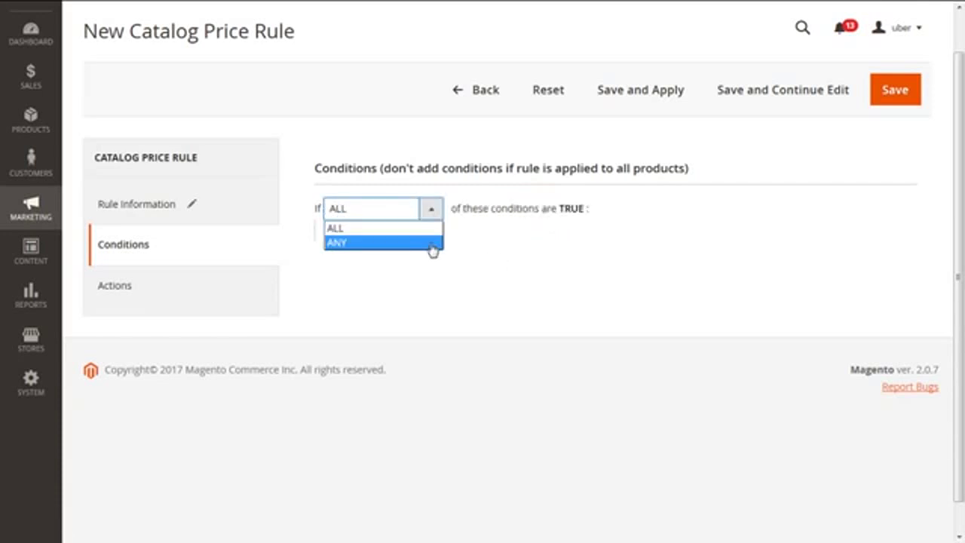
left_click(433, 243)
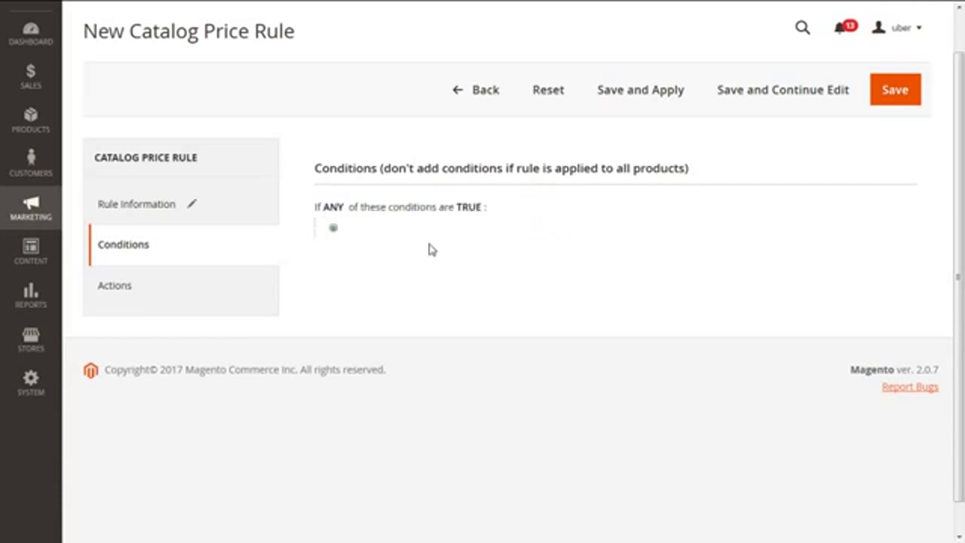
- Set the required result in the condition statement to FALSE
left_click(467, 207)
left_click(551, 212)
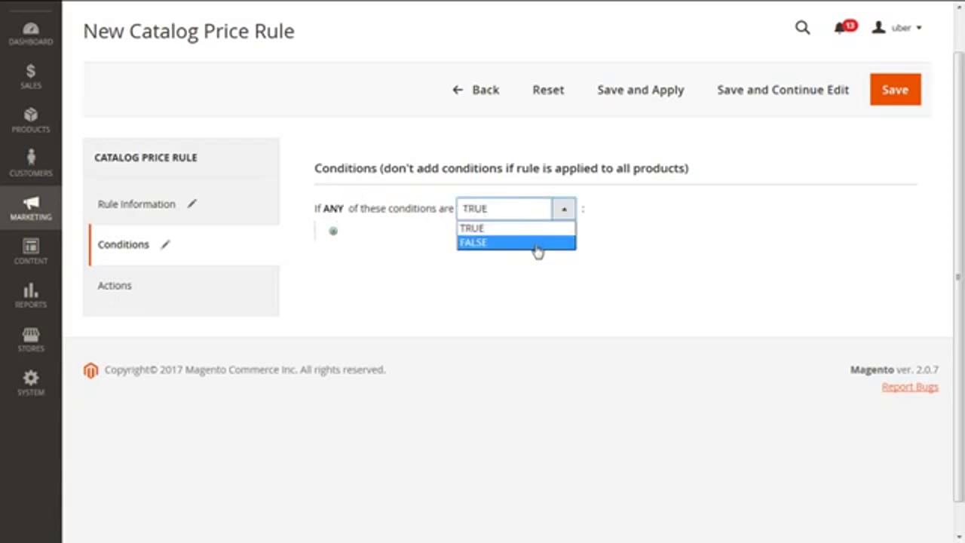
left_click(536, 244)
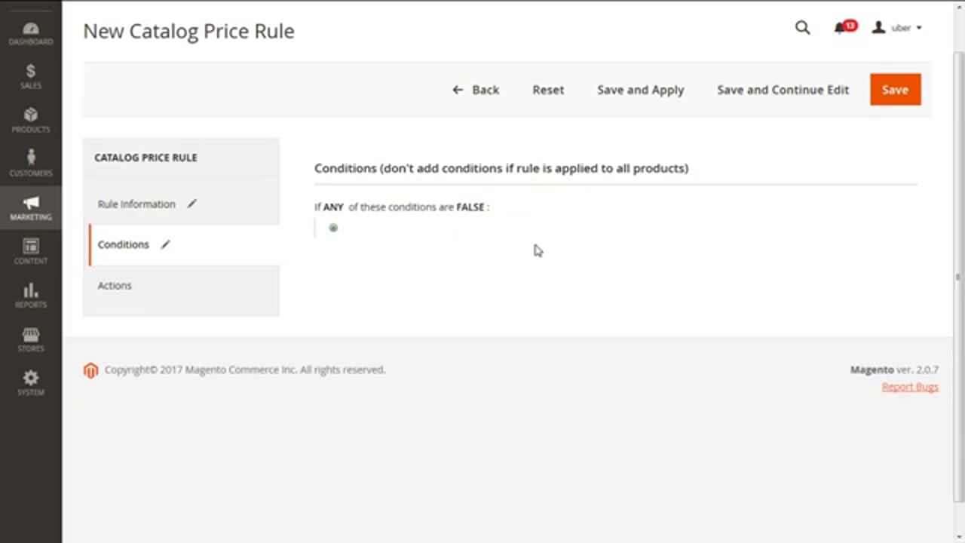
- Set the condition statement to match ALL of the conditions
left_click(342, 216)
left_click(433, 211)
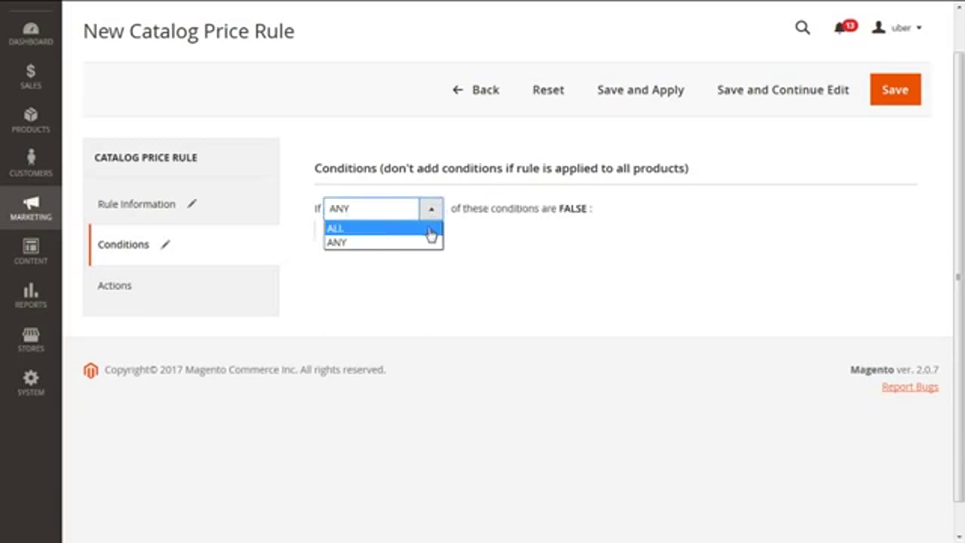
left_click(431, 230)
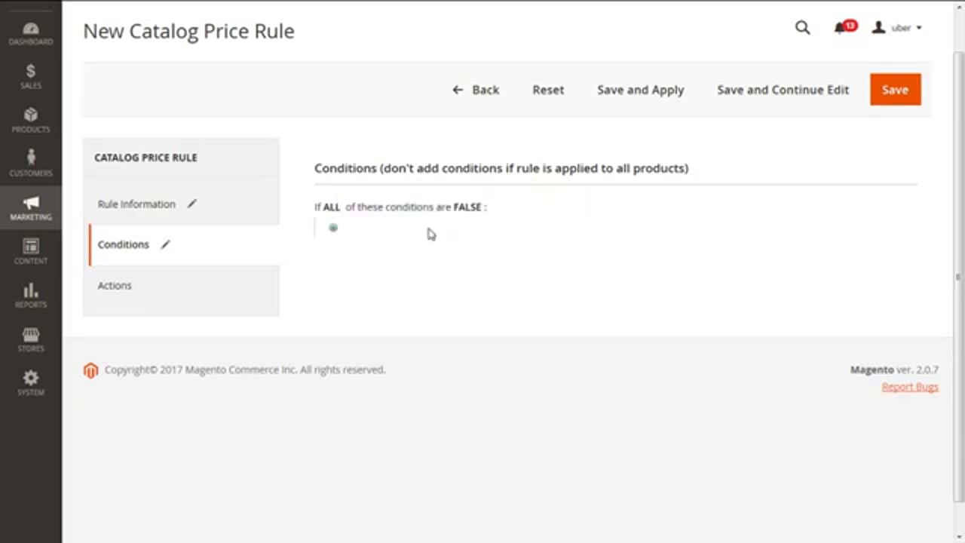
- Set the required result in the condition statement to TRUE
left_click(470, 217)
left_click(564, 216)
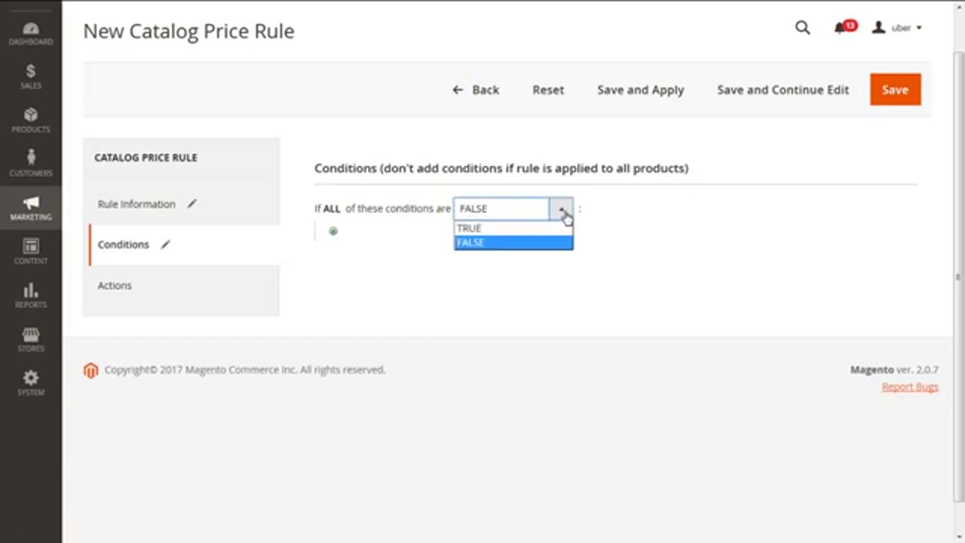
left_click(544, 229)
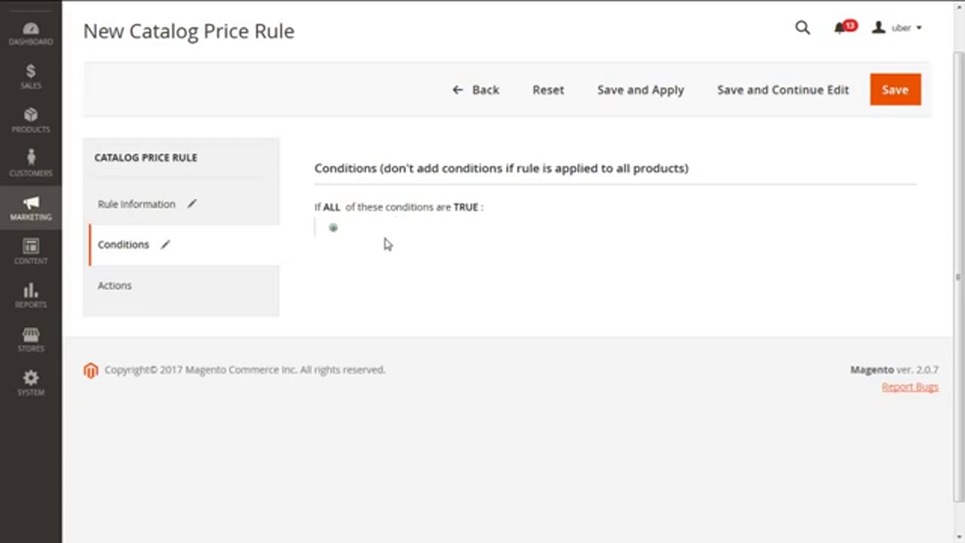
- Add a condition based on the Category product attribute to the rule
left_click(333, 230)
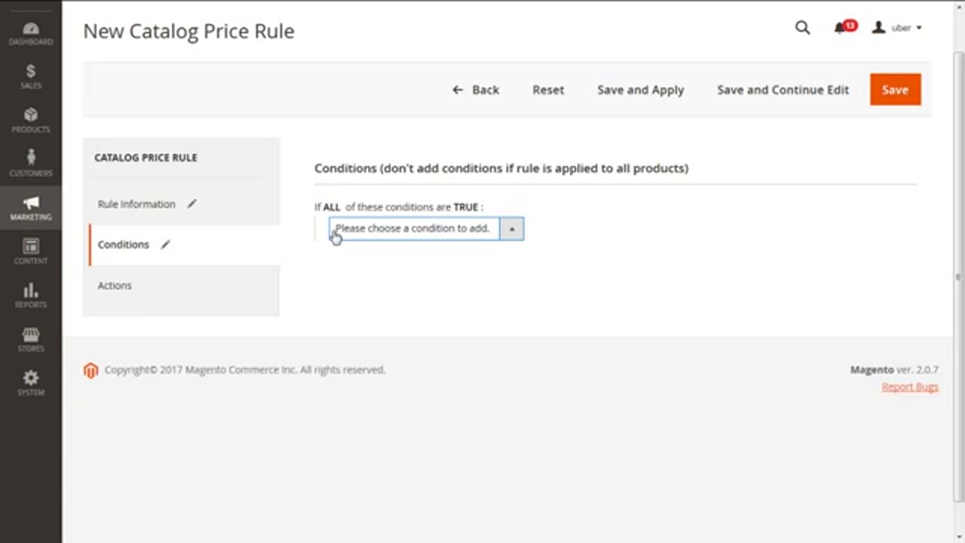
left_click(518, 232)
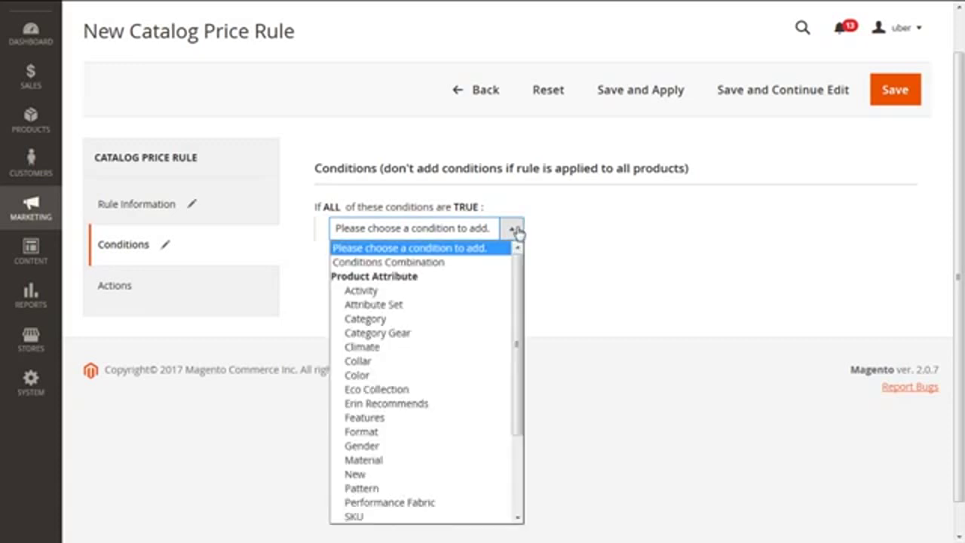
mouse_move(518, 268)
left_mouse_down()
mouse_move(519, 341)
mouse_move(519, 259)
left_mouse_up()
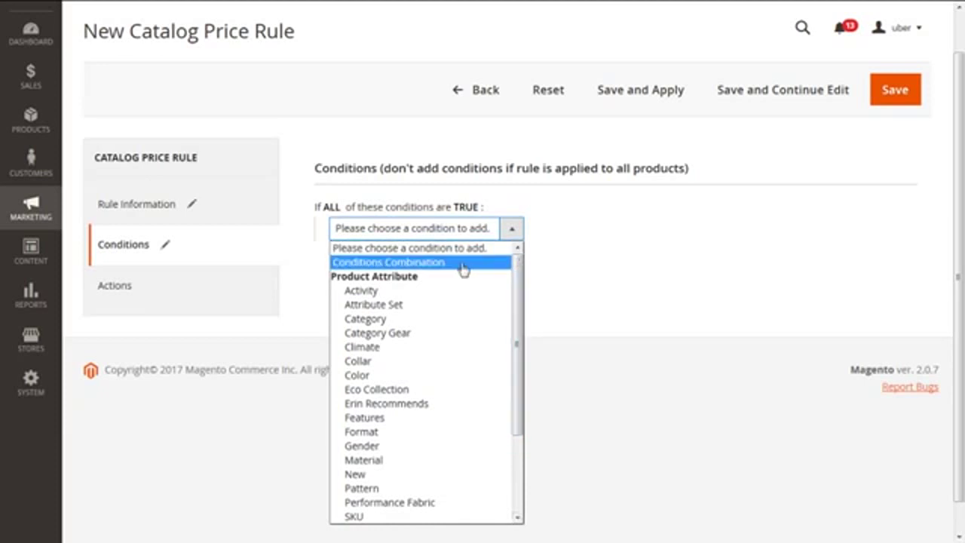
left_click(414, 325)
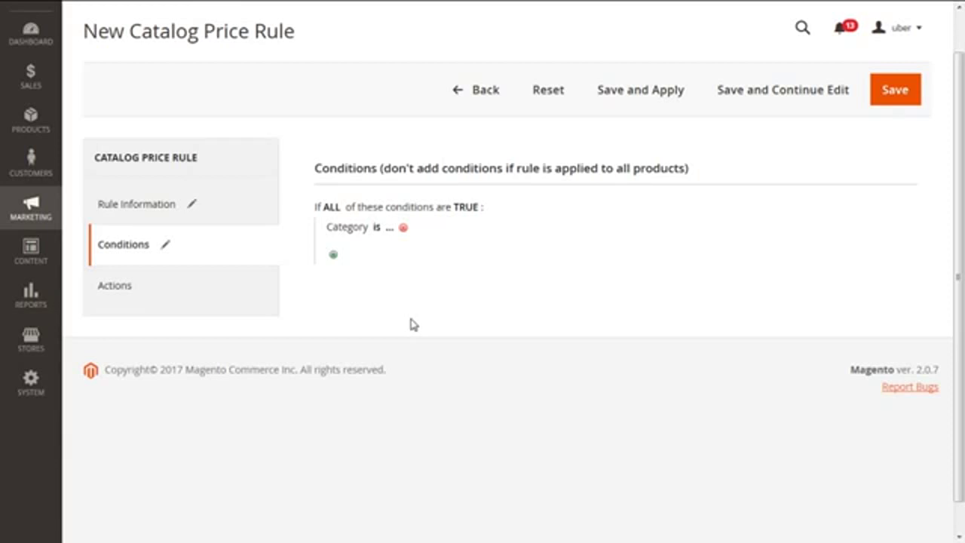
- Set the comparison operator of the Category condition to "is"
left_click(378, 237)
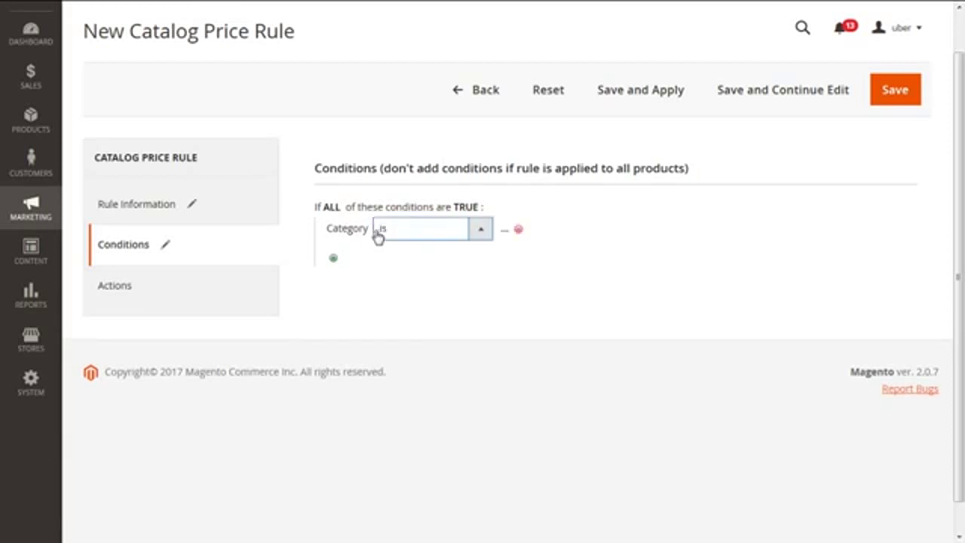
left_click(481, 232)
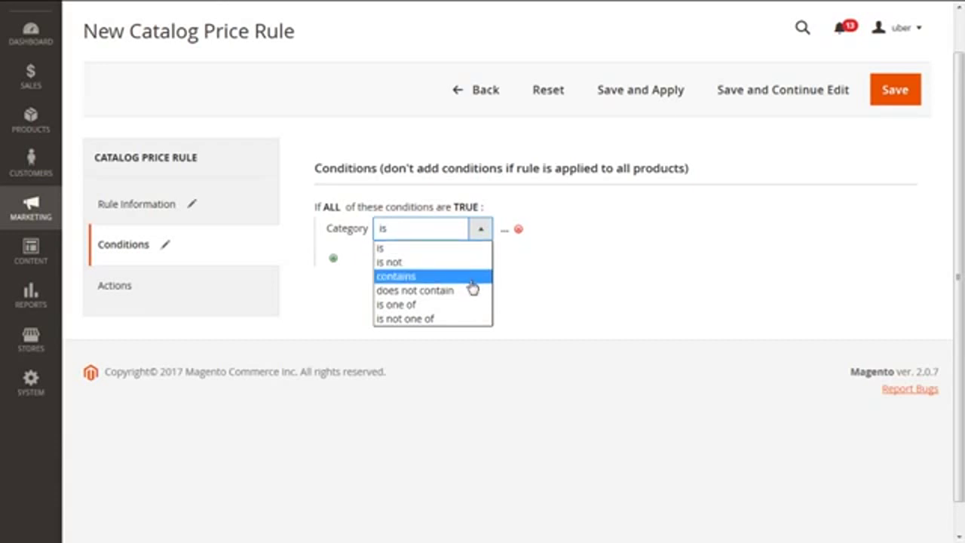
left_click(453, 251)
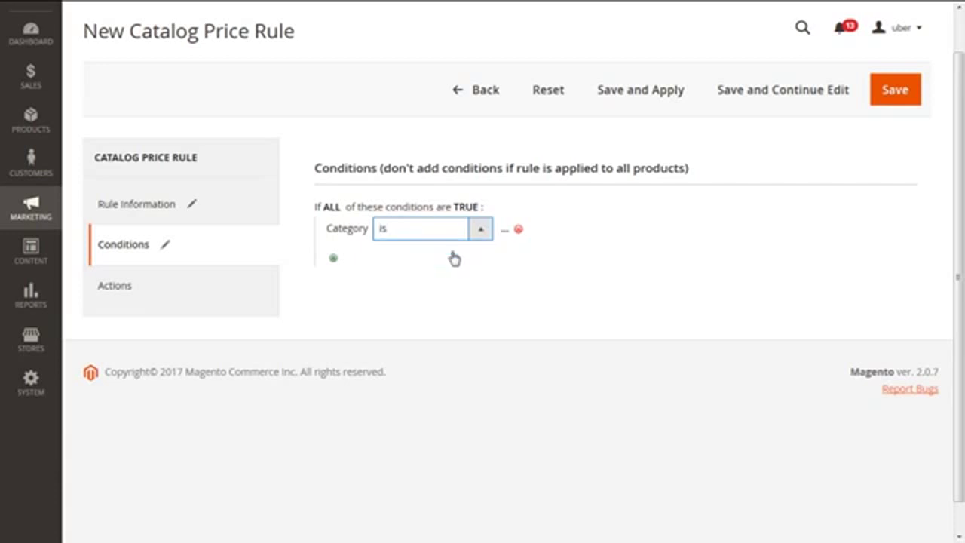
left_click(498, 279)
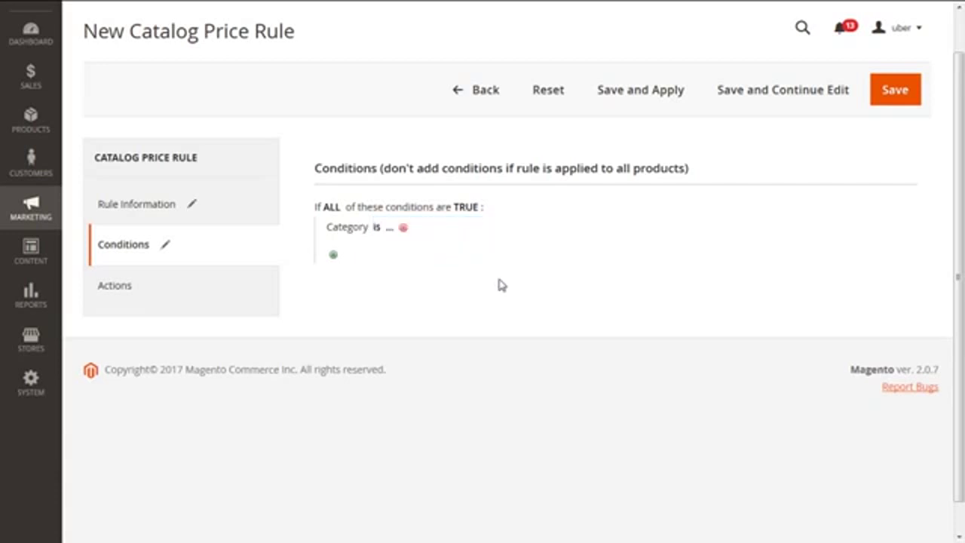
- Choose the Gear category and its Watches subcategory as the Category condition's value and confirm the selection
left_click(391, 231)
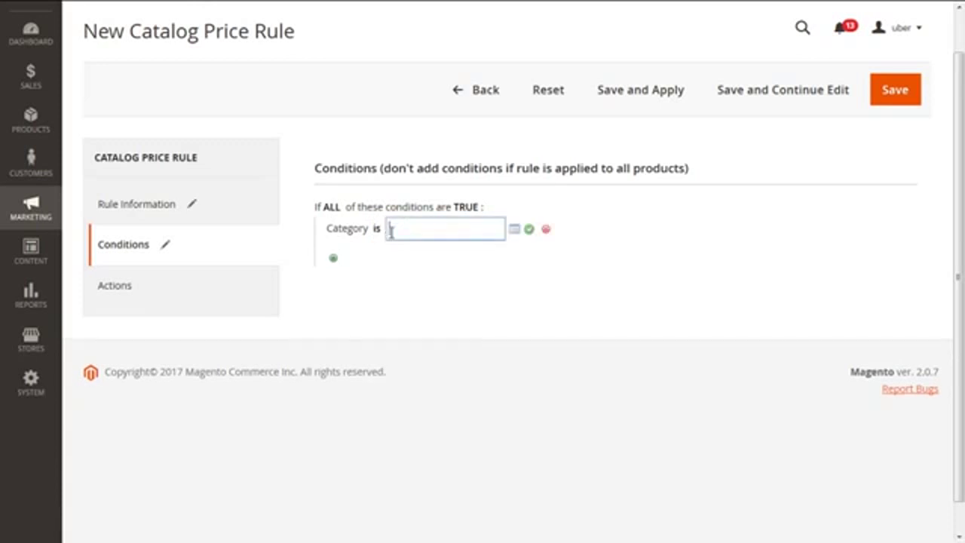
left_click(515, 231)
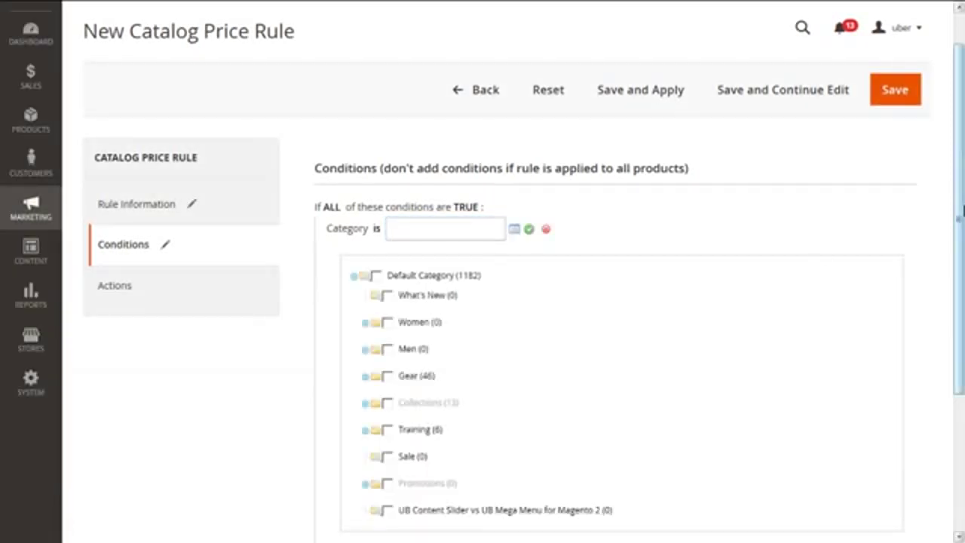
scroll(960, 215, "down", 2)
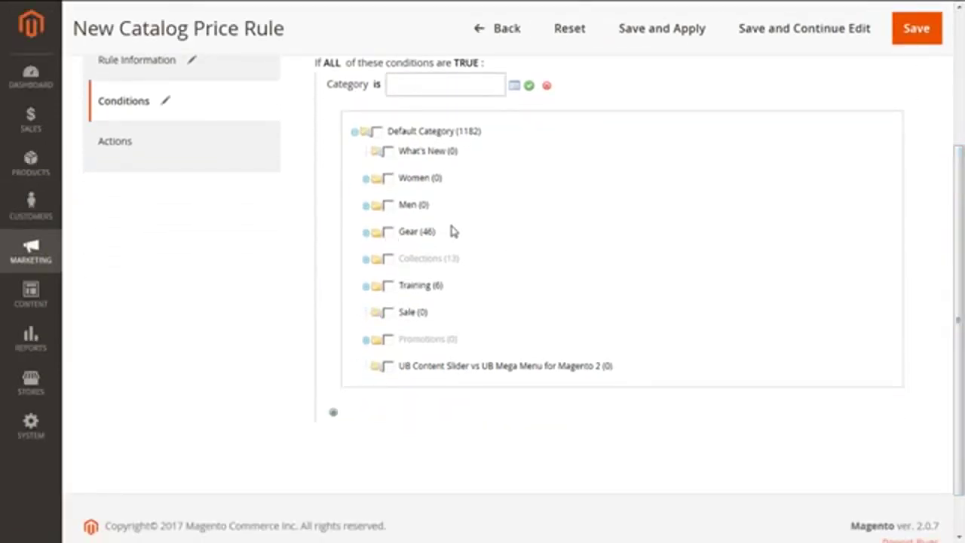
left_click(388, 235)
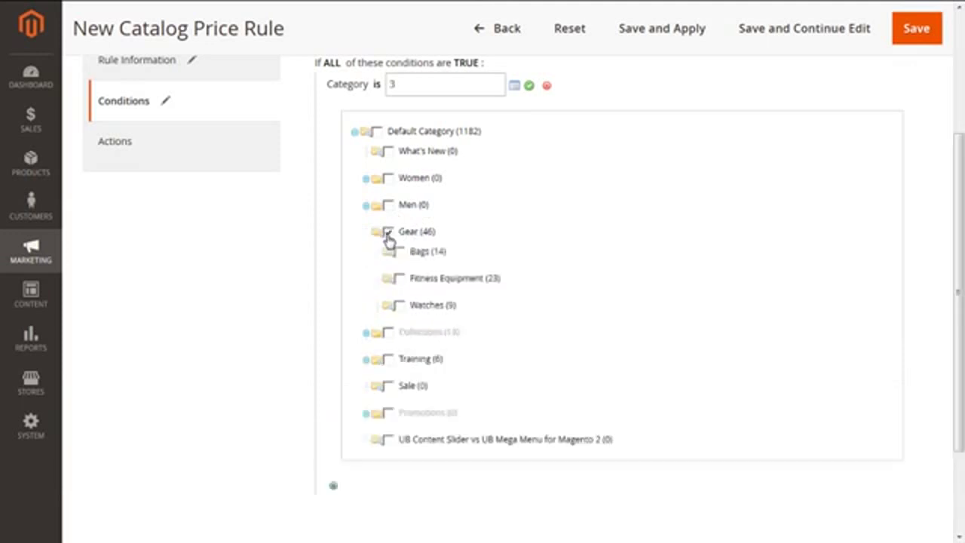
left_click(399, 306)
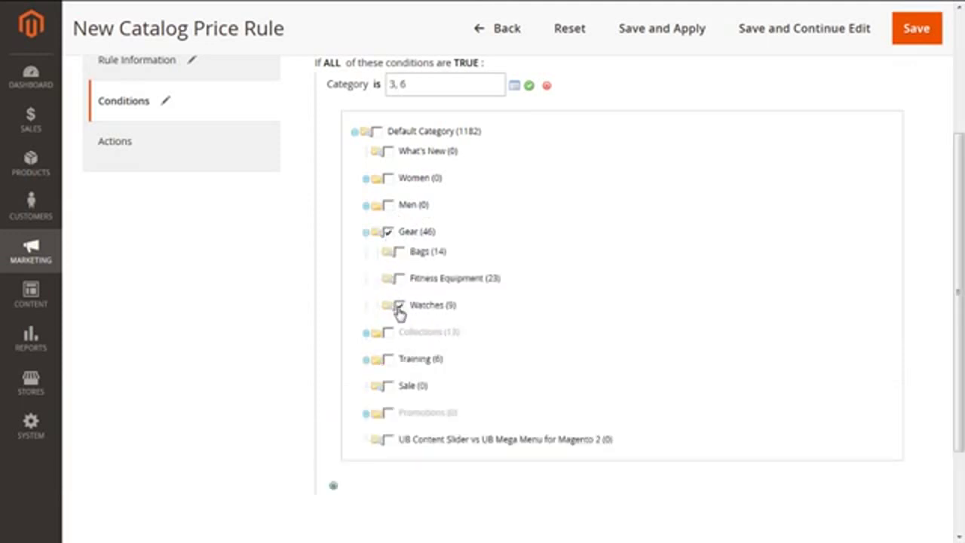
left_click(529, 88)
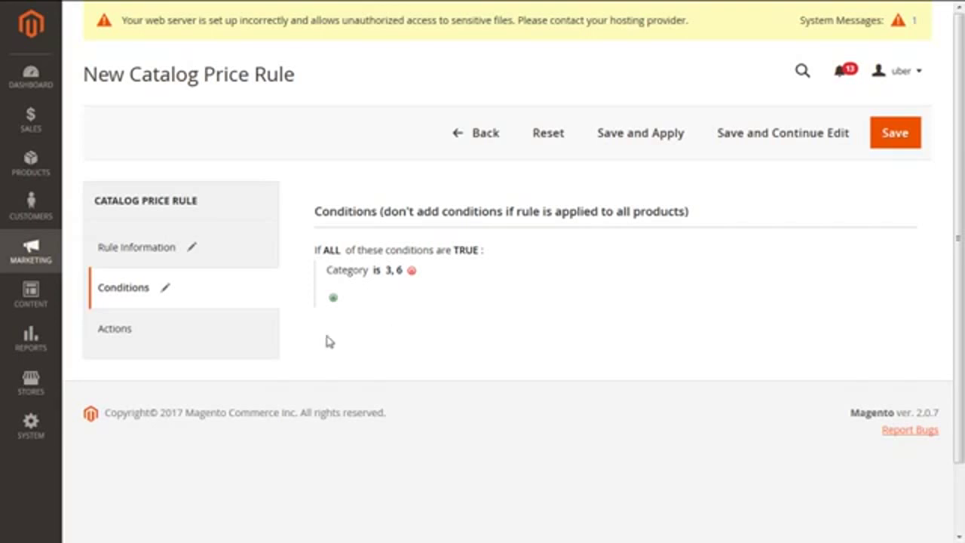
- In the rule's actions, apply the discount as percentage of original with a discount amount of 10
left_click(131, 342)
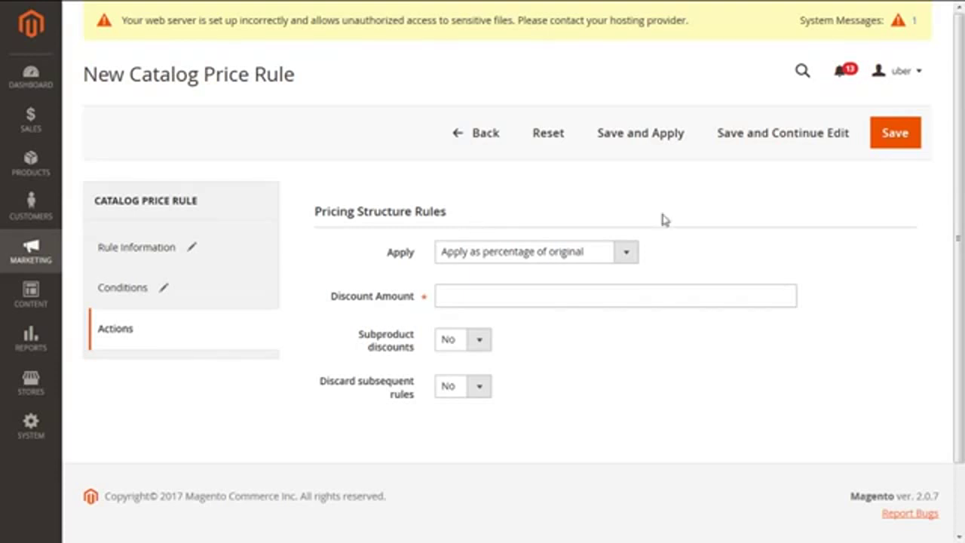
left_click(634, 261)
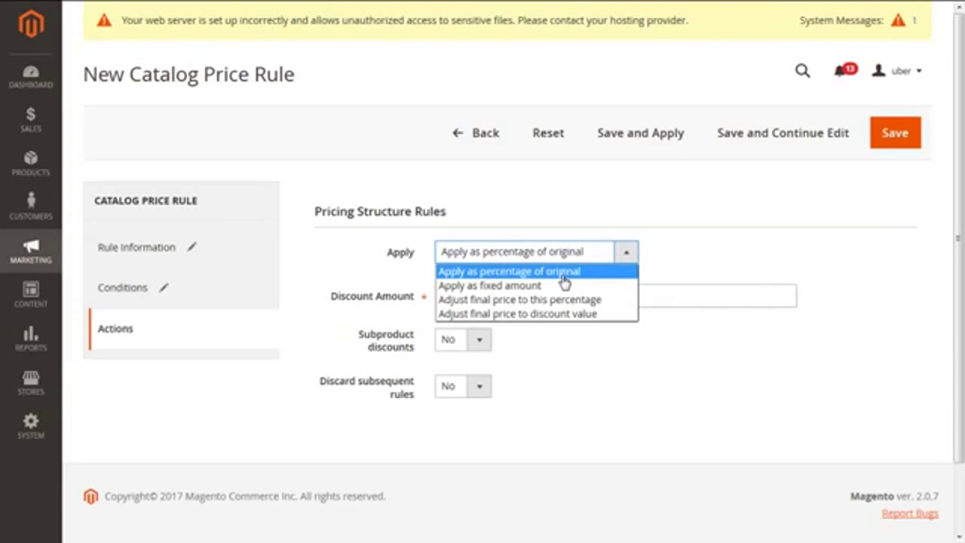
left_click(564, 276)
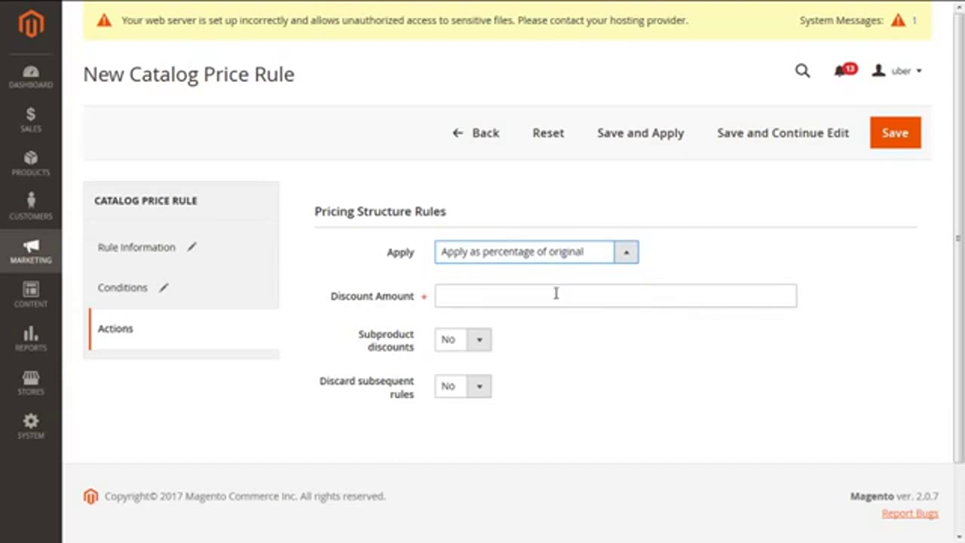
left_click(555, 294)
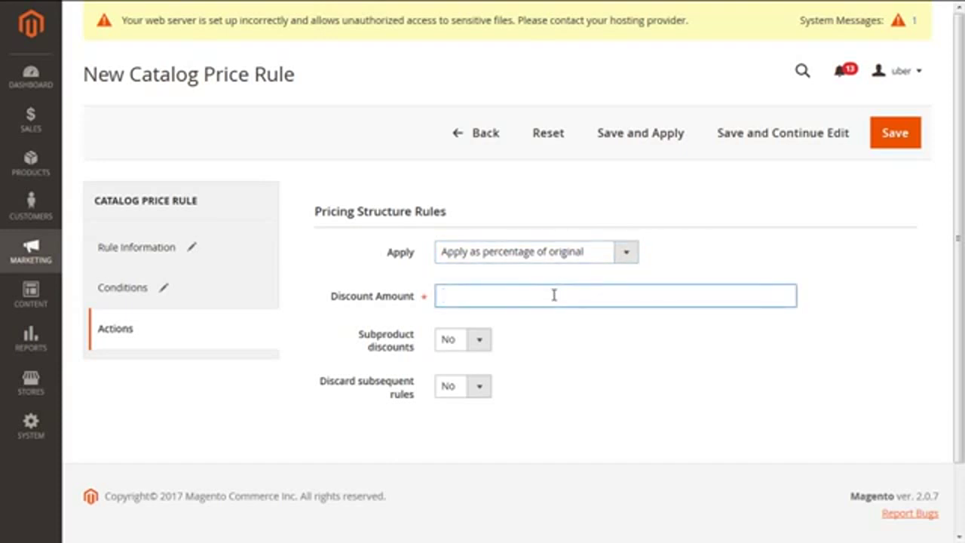
type("10")
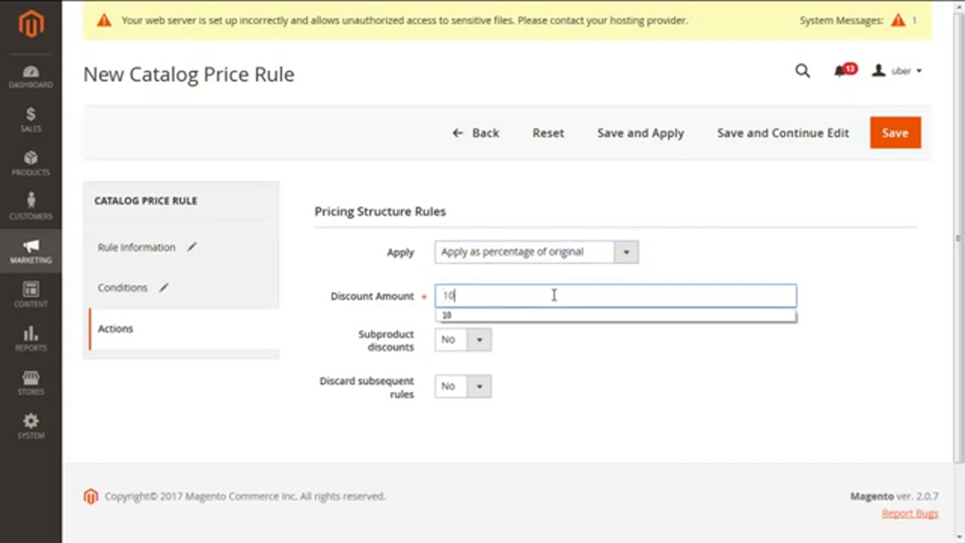
left_click(548, 316)
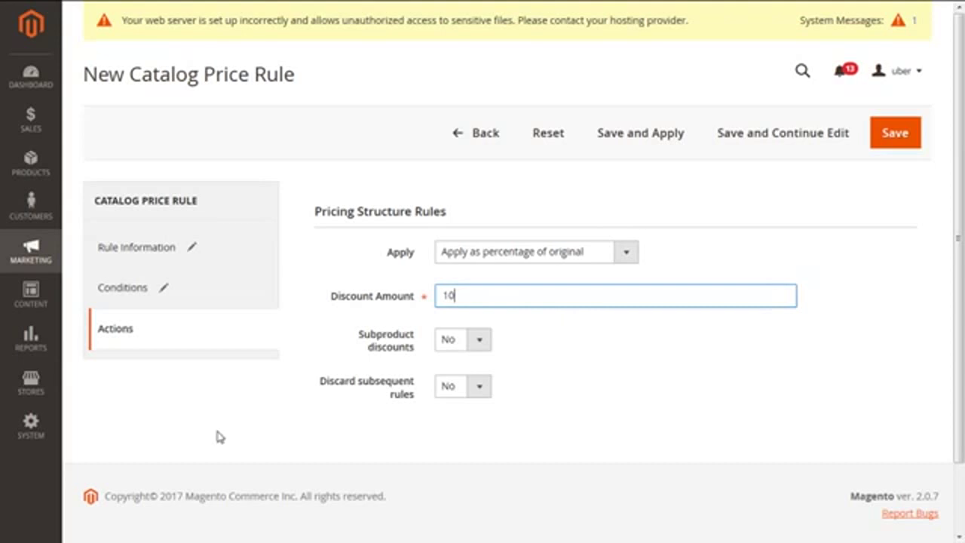
- Keep Discard subsequent rules at No and save the rule while continuing to edit it
left_click(480, 387)
left_click(480, 393)
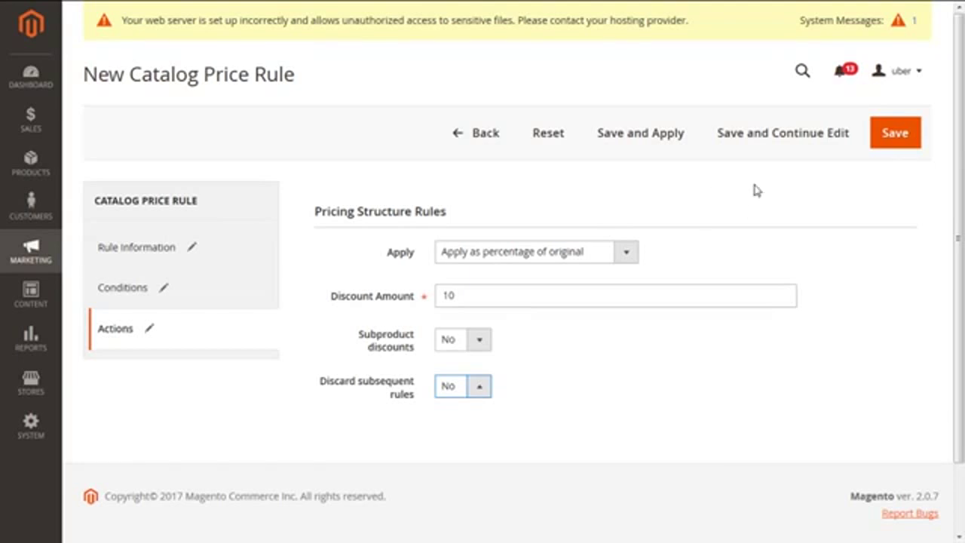
left_click(779, 146)
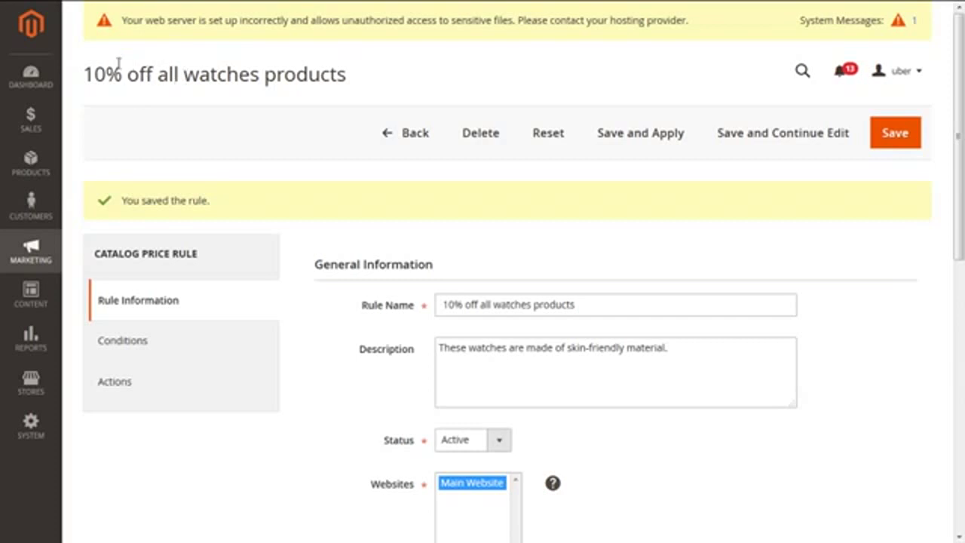
- Return to the catalog price rule list, apply the updated rules and dismiss the system message
left_click(413, 141)
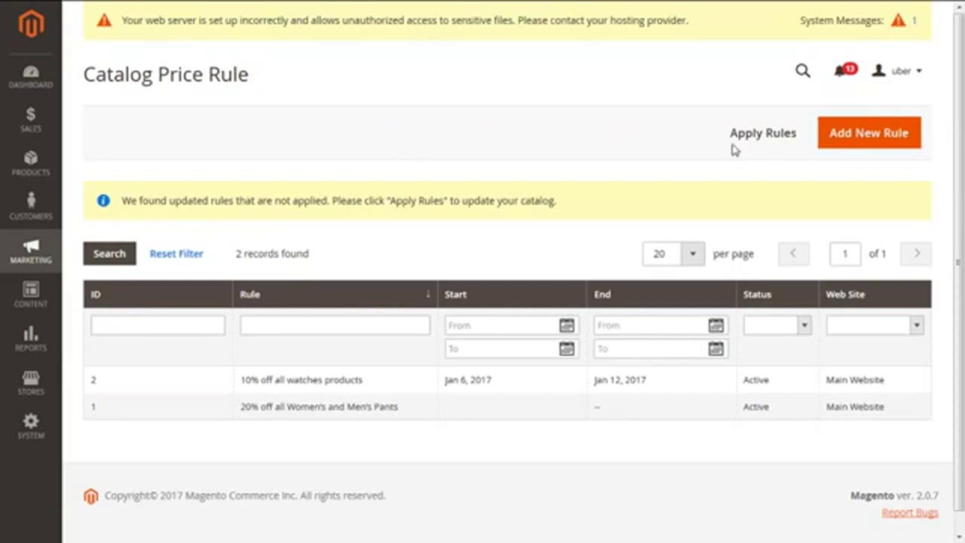
scroll(954, 317, "down", 1)
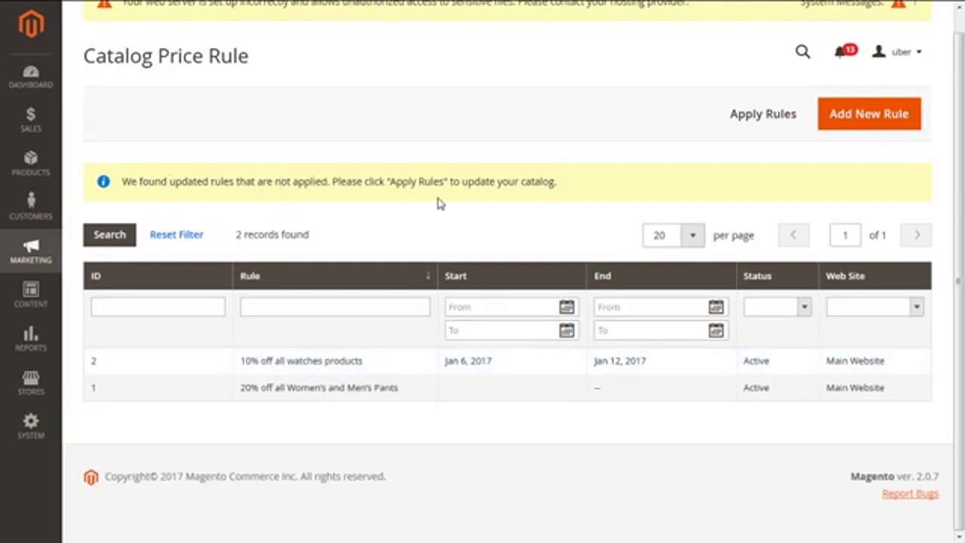
left_click(752, 124)
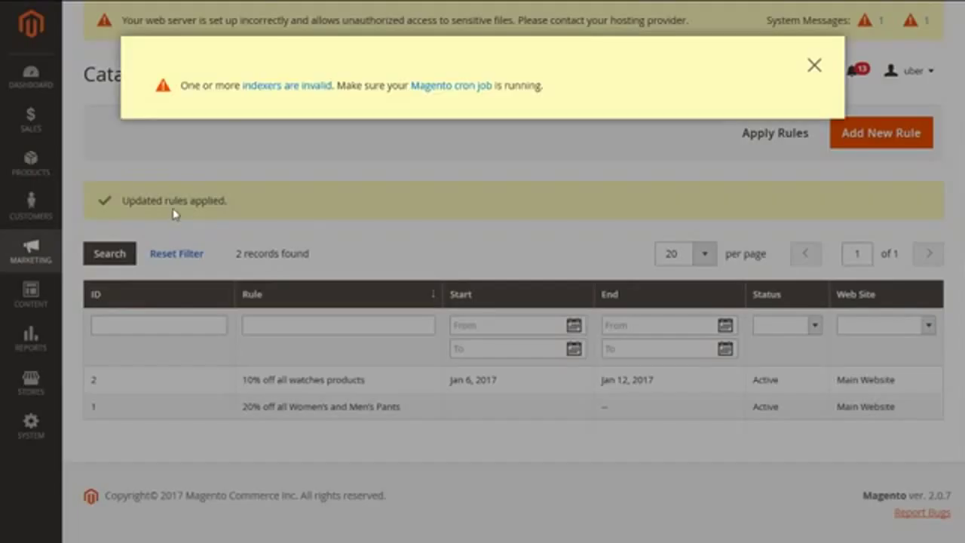
left_click(815, 65)
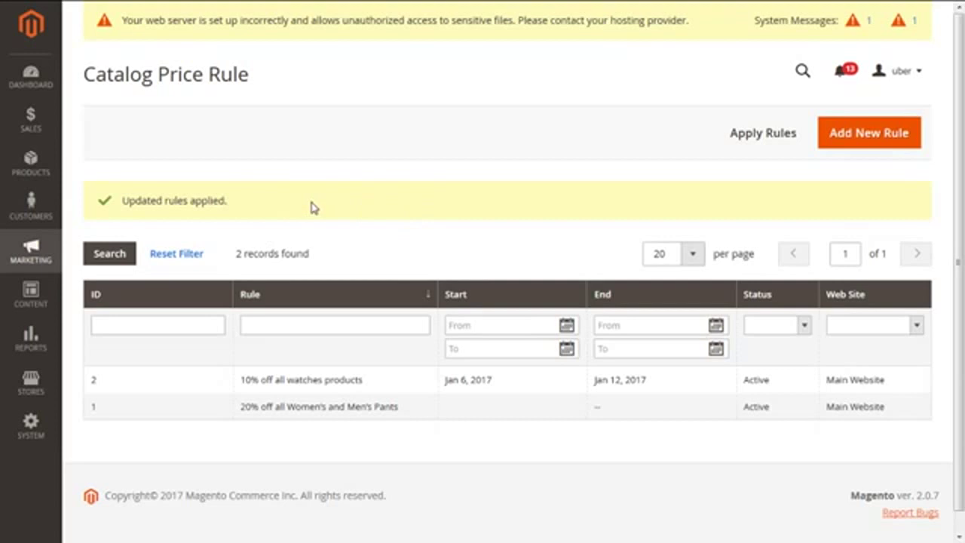
- Switch to the storefront's watch listing, reload it and check the prices of the watches
key("Tab")
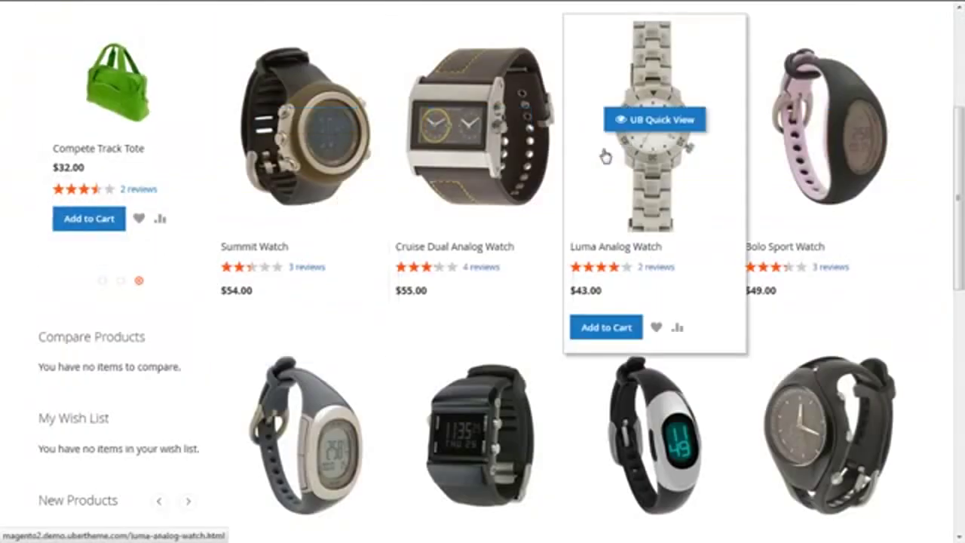
left_click(542, 213)
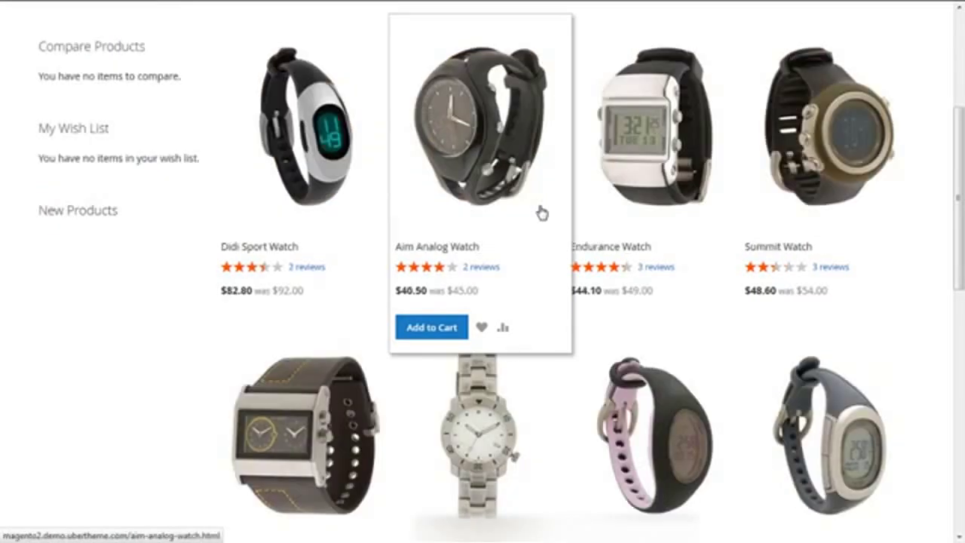
mouse_move(260, 291)
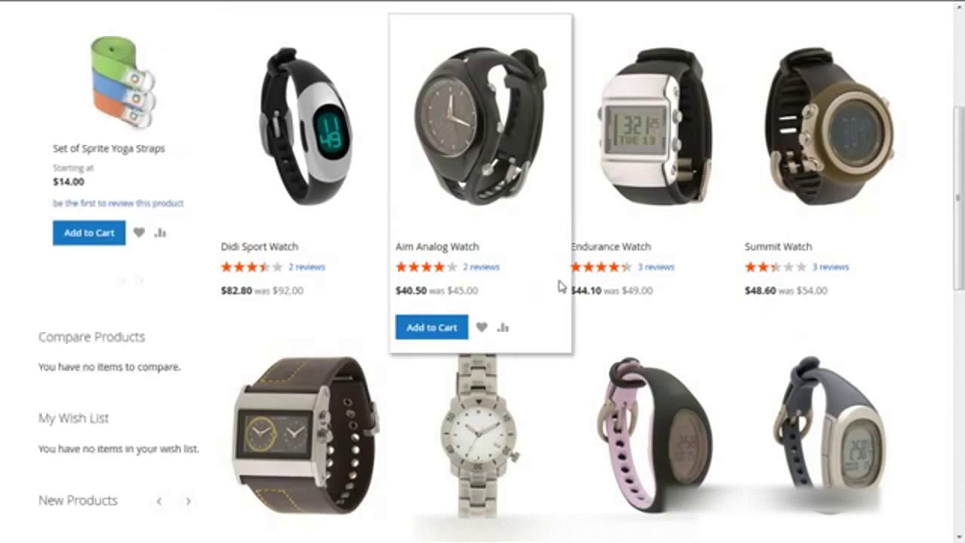
mouse_move(300, 297)
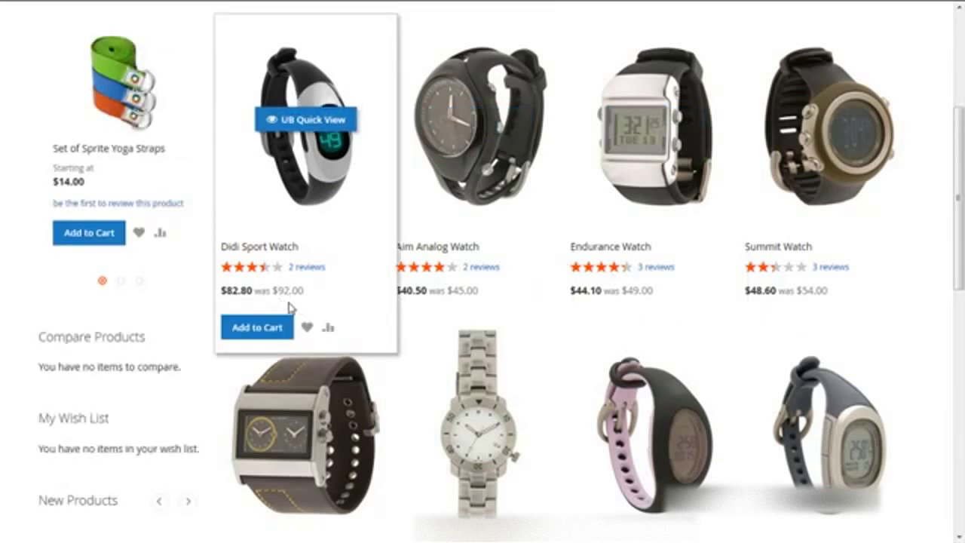